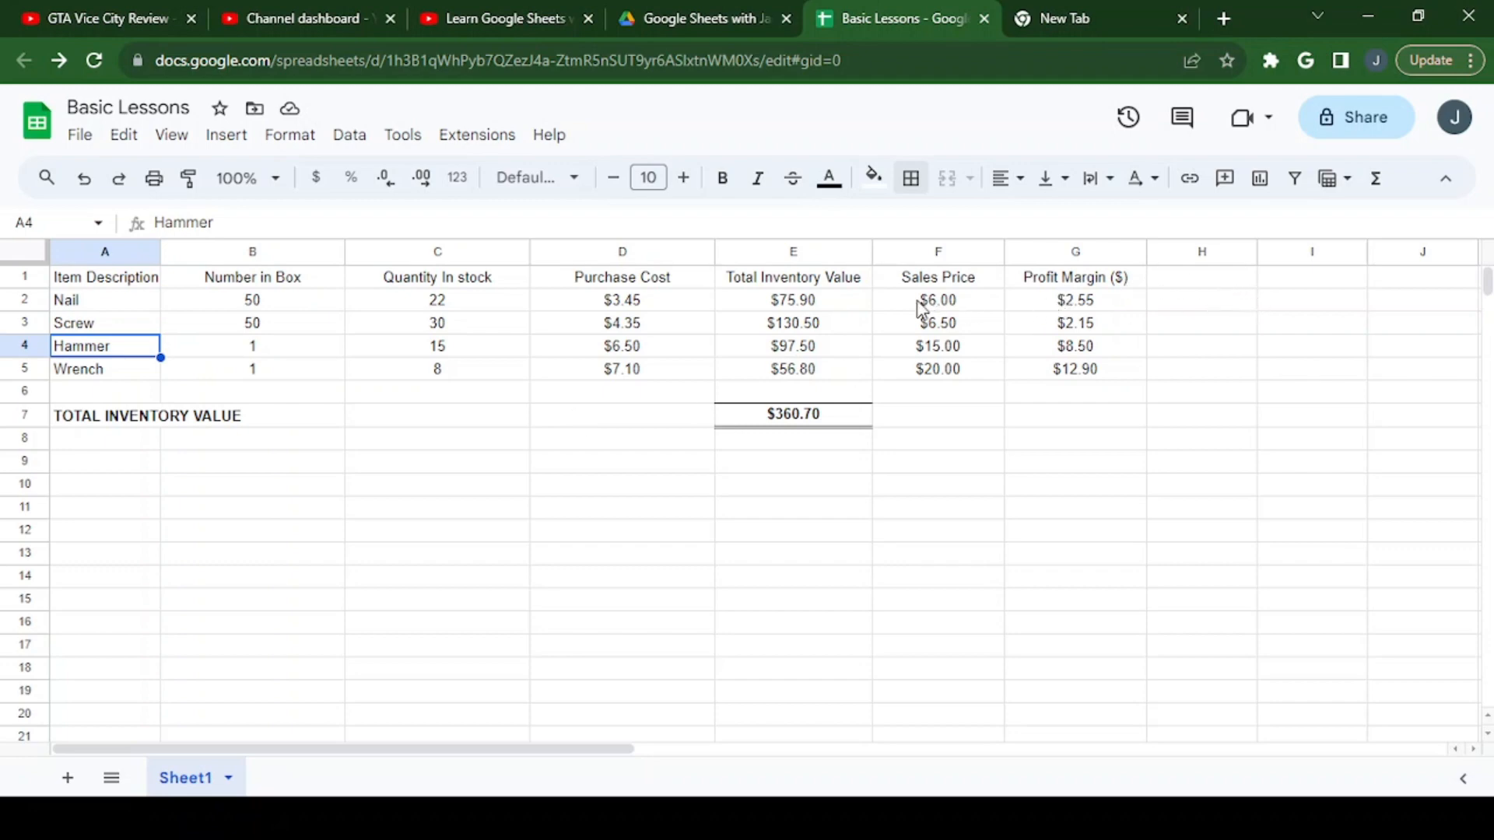
{"action": "left_click", "coordinate": [1206, 285]}
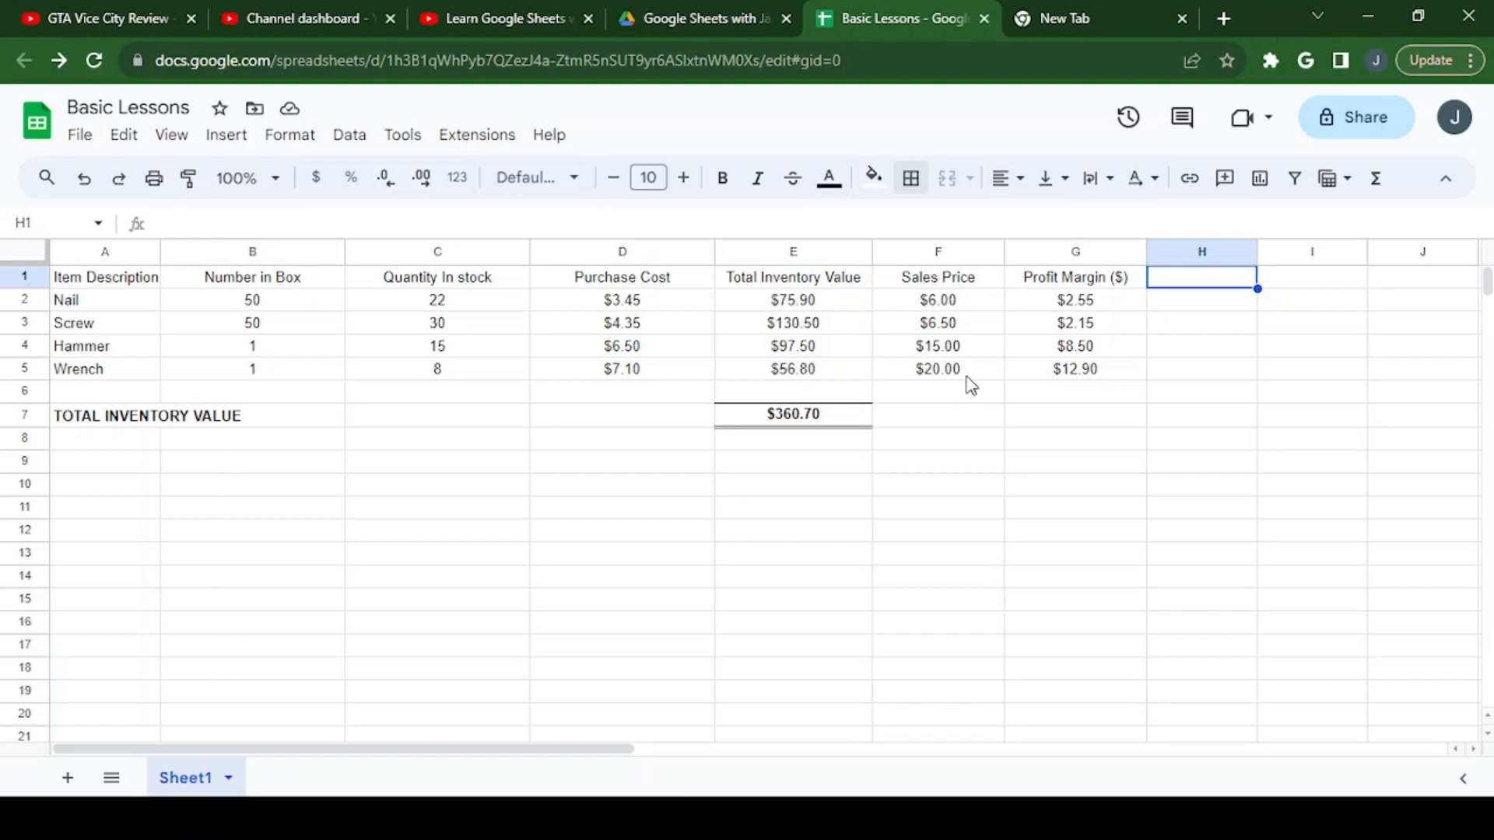
{"action": "left_click", "coordinate": [962, 303]}
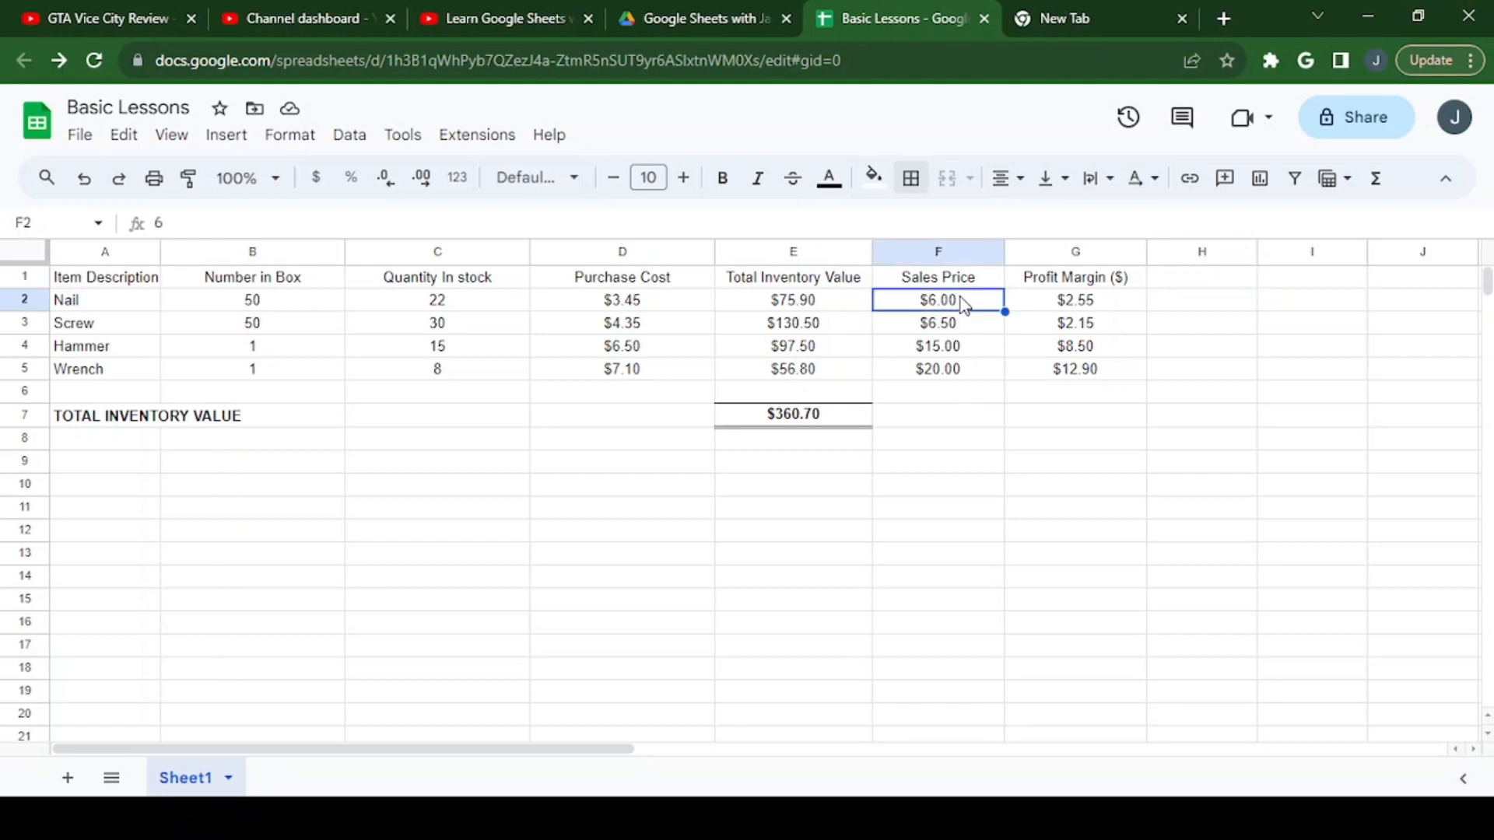
{"action": "left_click", "coordinate": [1082, 307]}
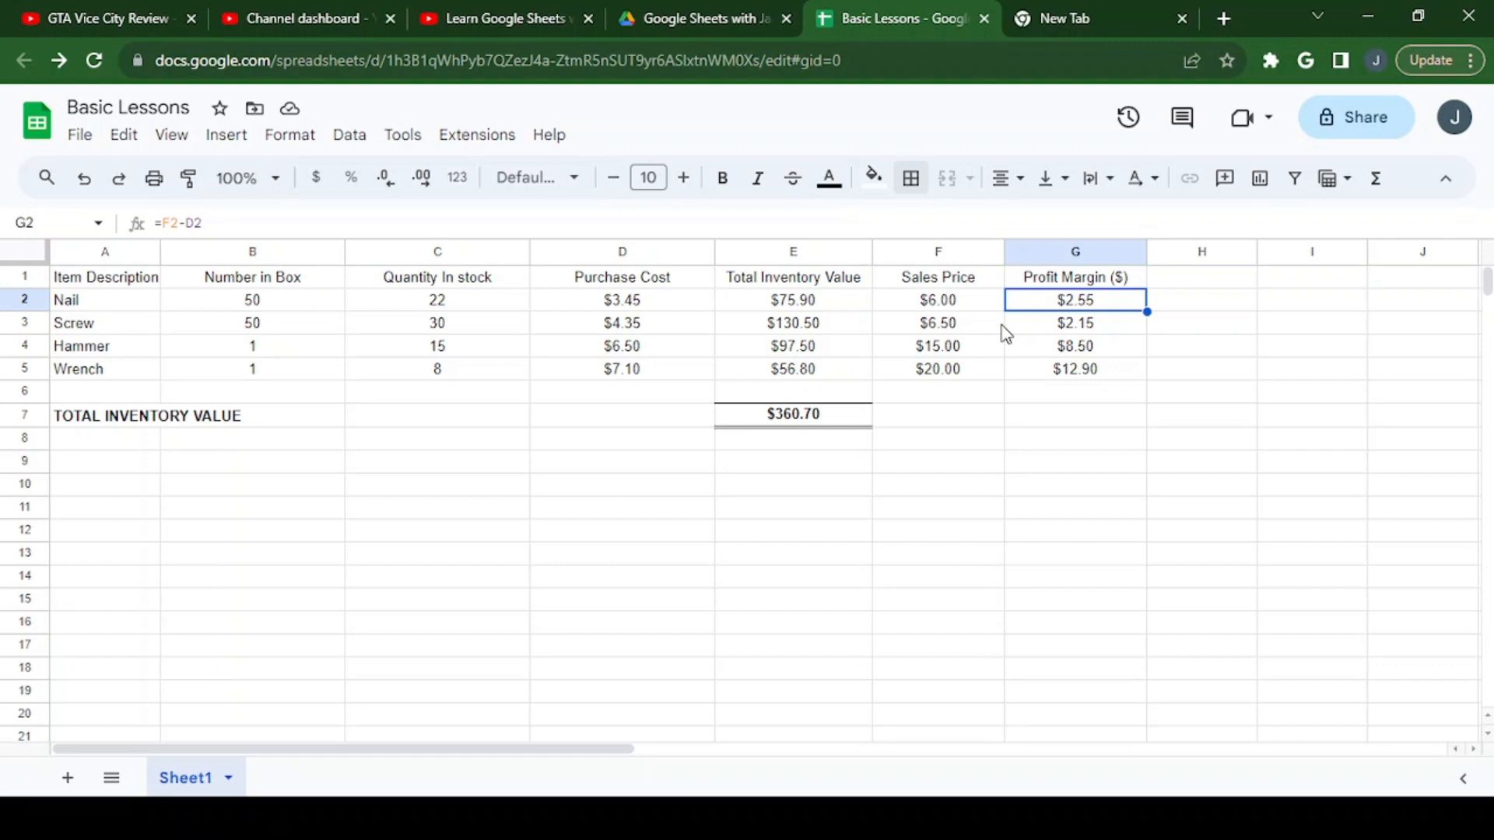
Enter the header "Profit Margin (%)" in cell H1 and widen column H to fit it
{"action": "left_click", "coordinate": [1196, 285]}
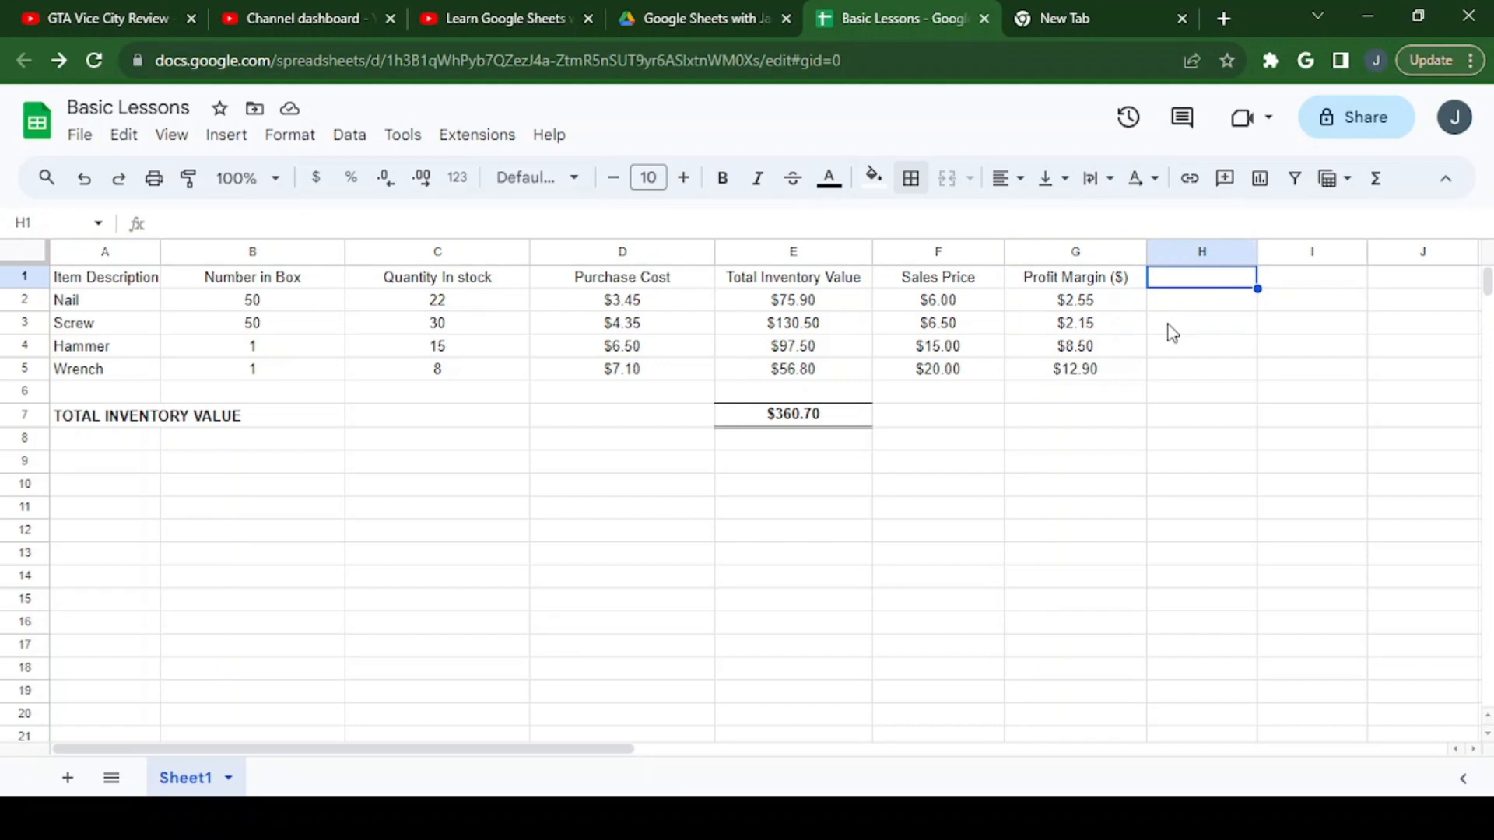
{"action": "type", "text": "pROF"}
{"action": "key", "text": "BackSpace"}
{"action": "key", "text": "BackSpace"}
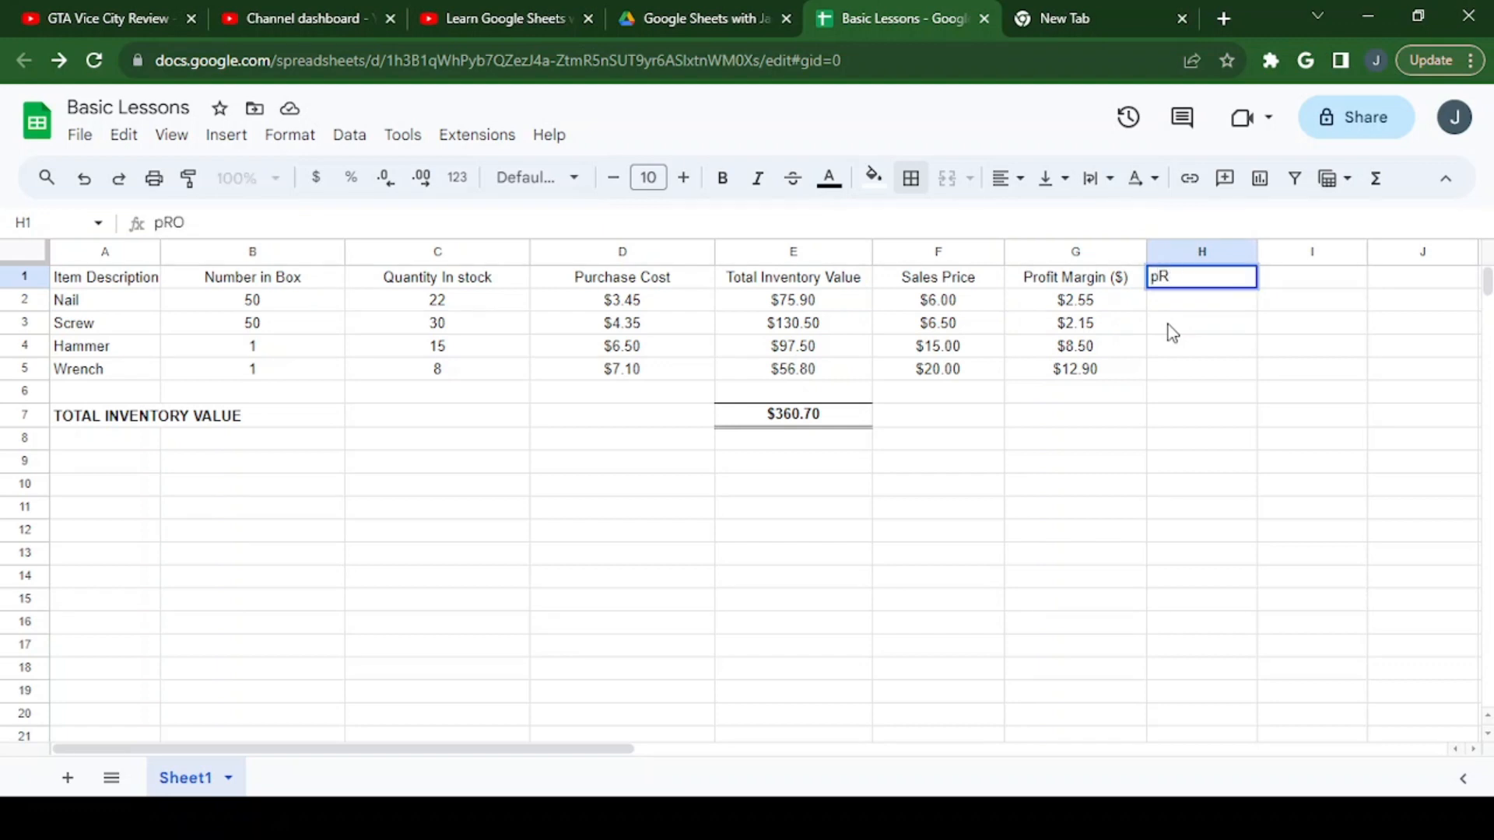
{"action": "key", "text": "BackSpace"}
{"action": "key", "text": "BackSpace"}
{"action": "type", "text": "Profi"}
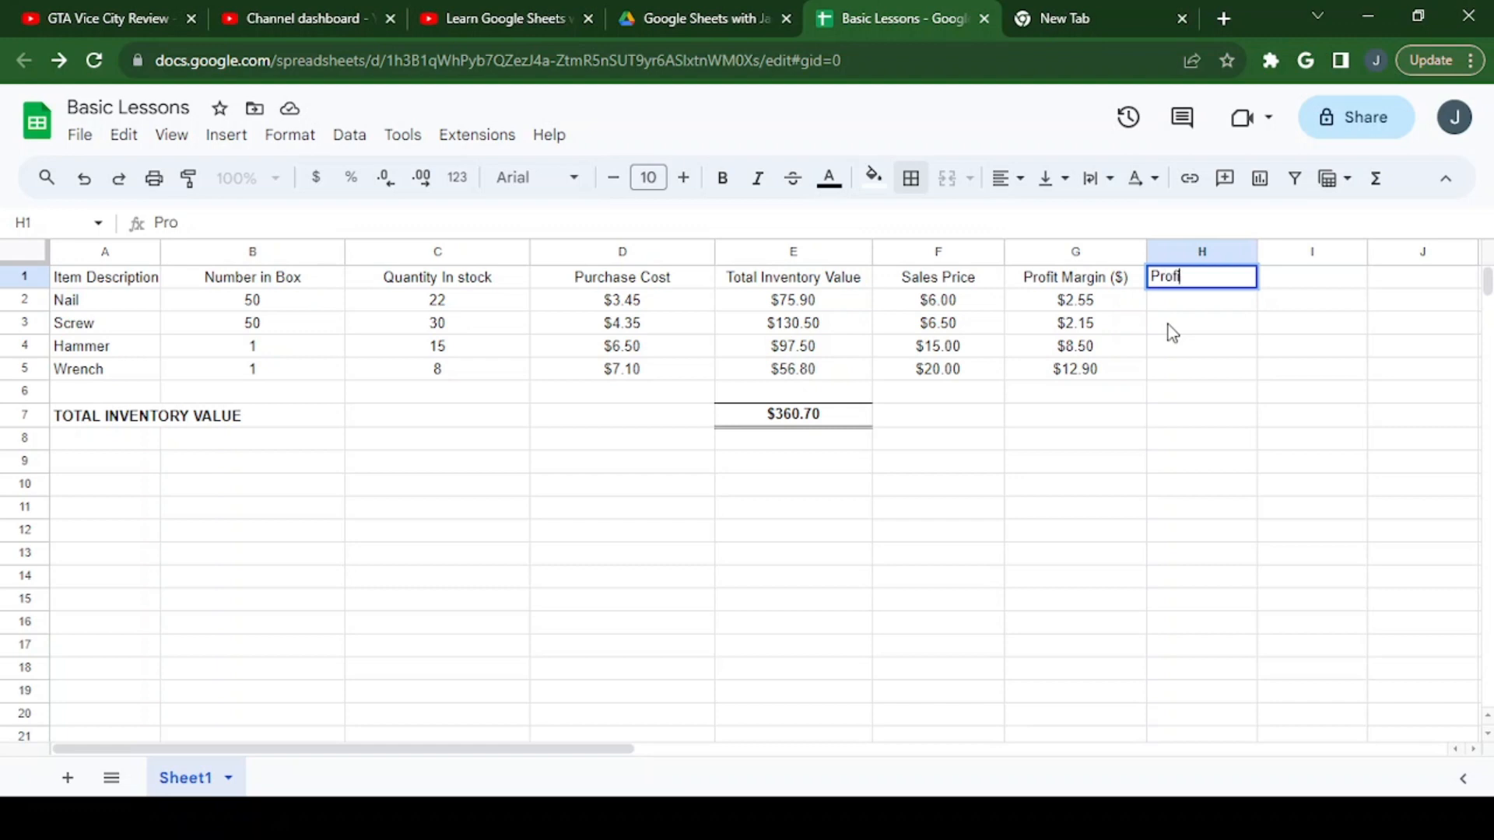
{"action": "type", "text": "t Margin"}
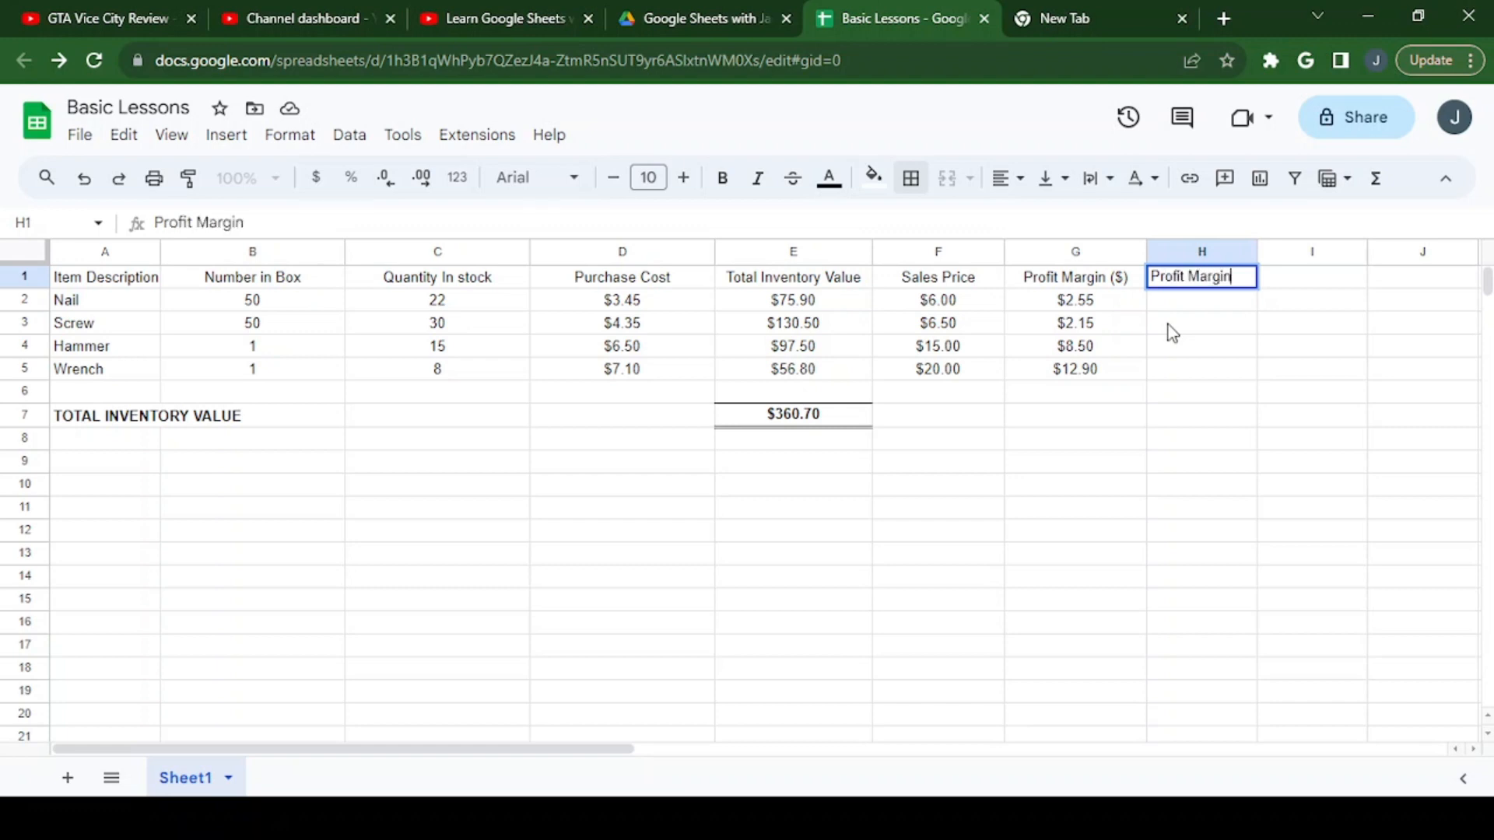
{"action": "type", "text": " 9"}
{"action": "key", "text": "BackSpace"}
{"action": "type", "text": "(%)"}
{"action": "key", "text": "Return"}
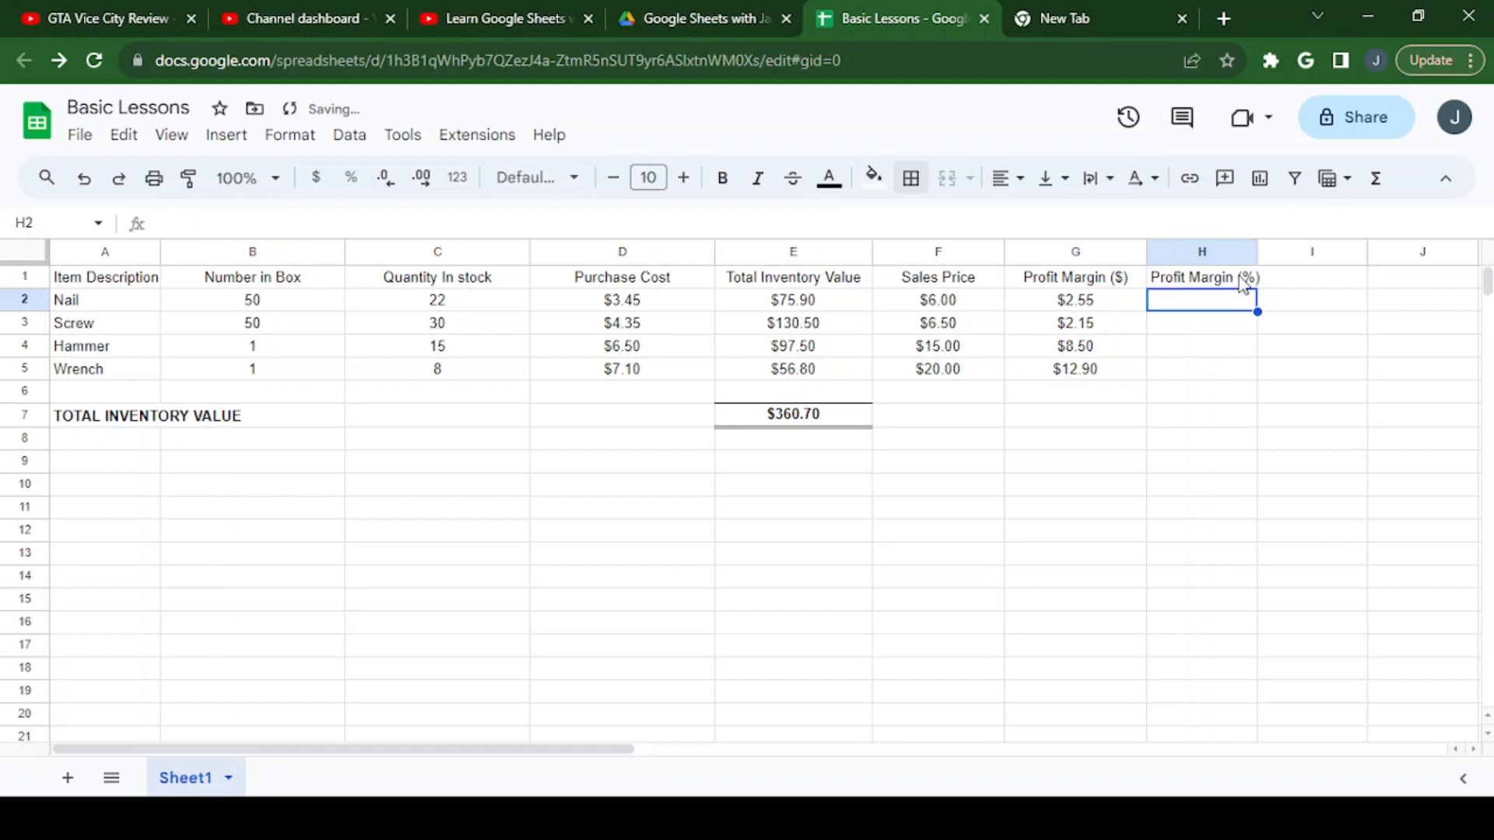
{"action": "left_click_drag", "start_coordinate": [1255, 250], "coordinate": [1289, 257]}
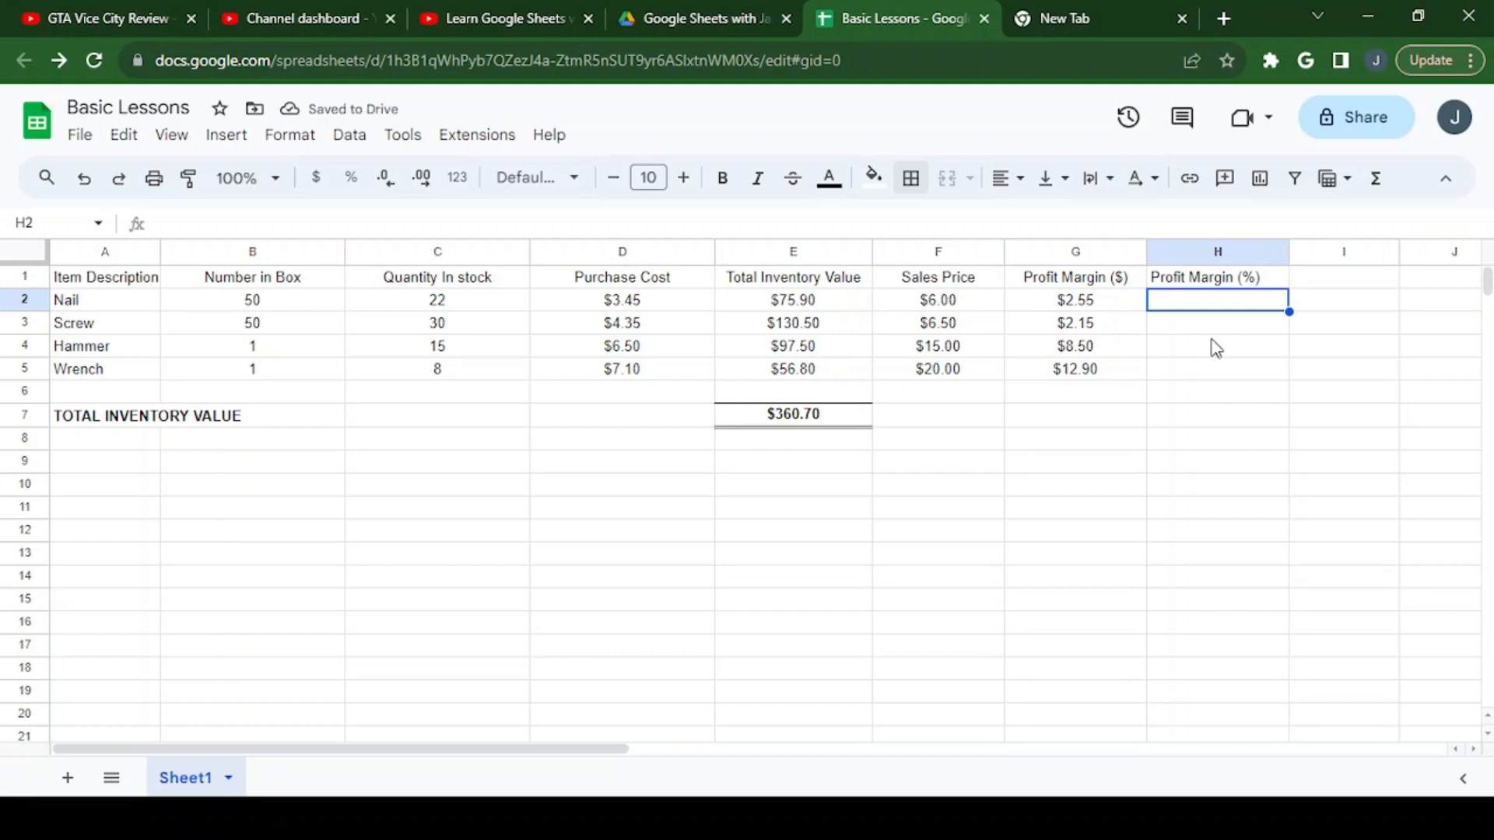
Enter the formula =G2/F2 in cell H2 for the nail's profit margin percentage and dismiss the suggested autofill
{"action": "type", "text": "="}
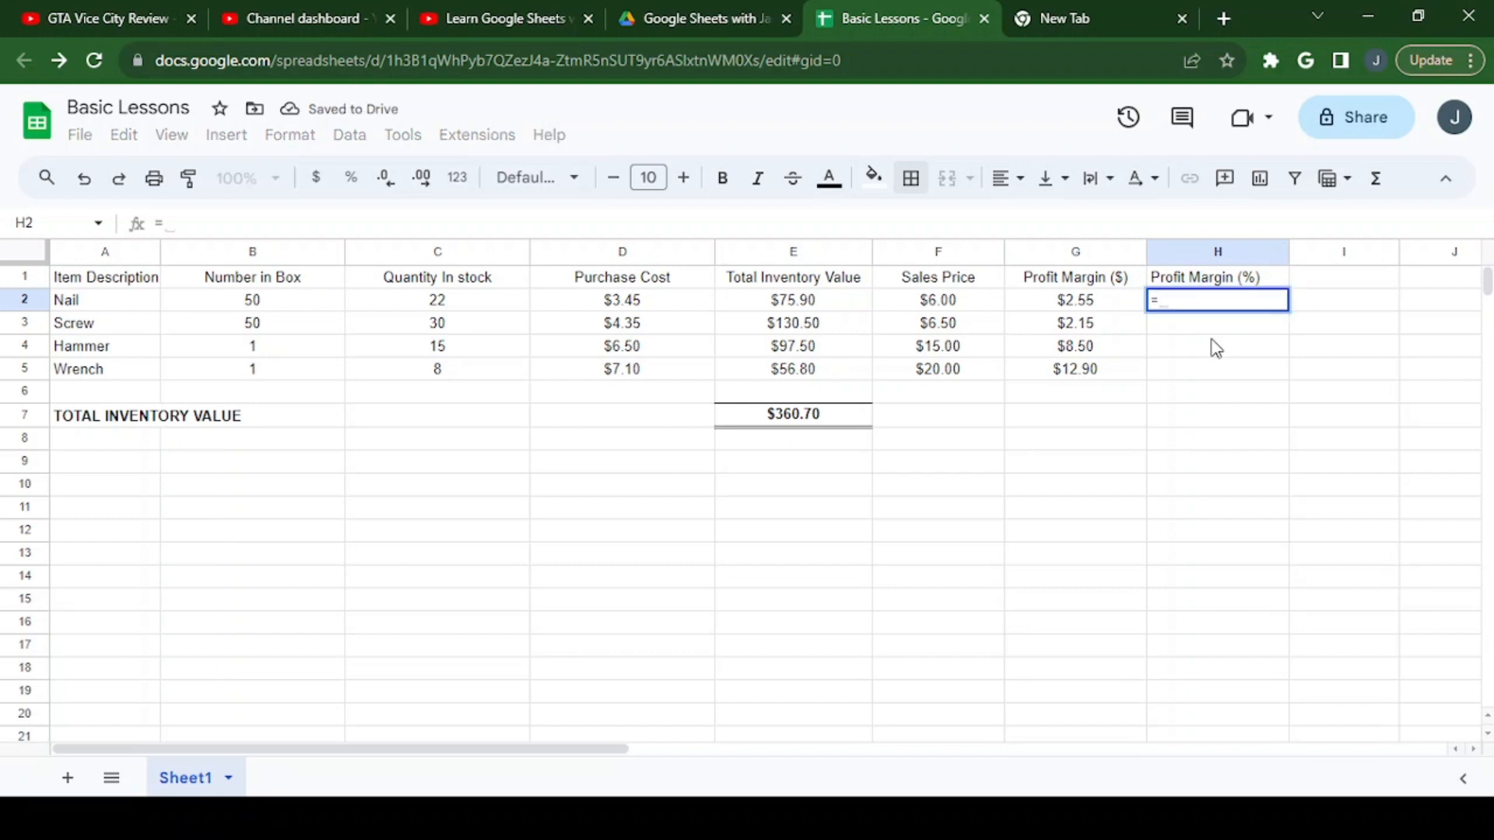
{"action": "key", "text": "Left"}
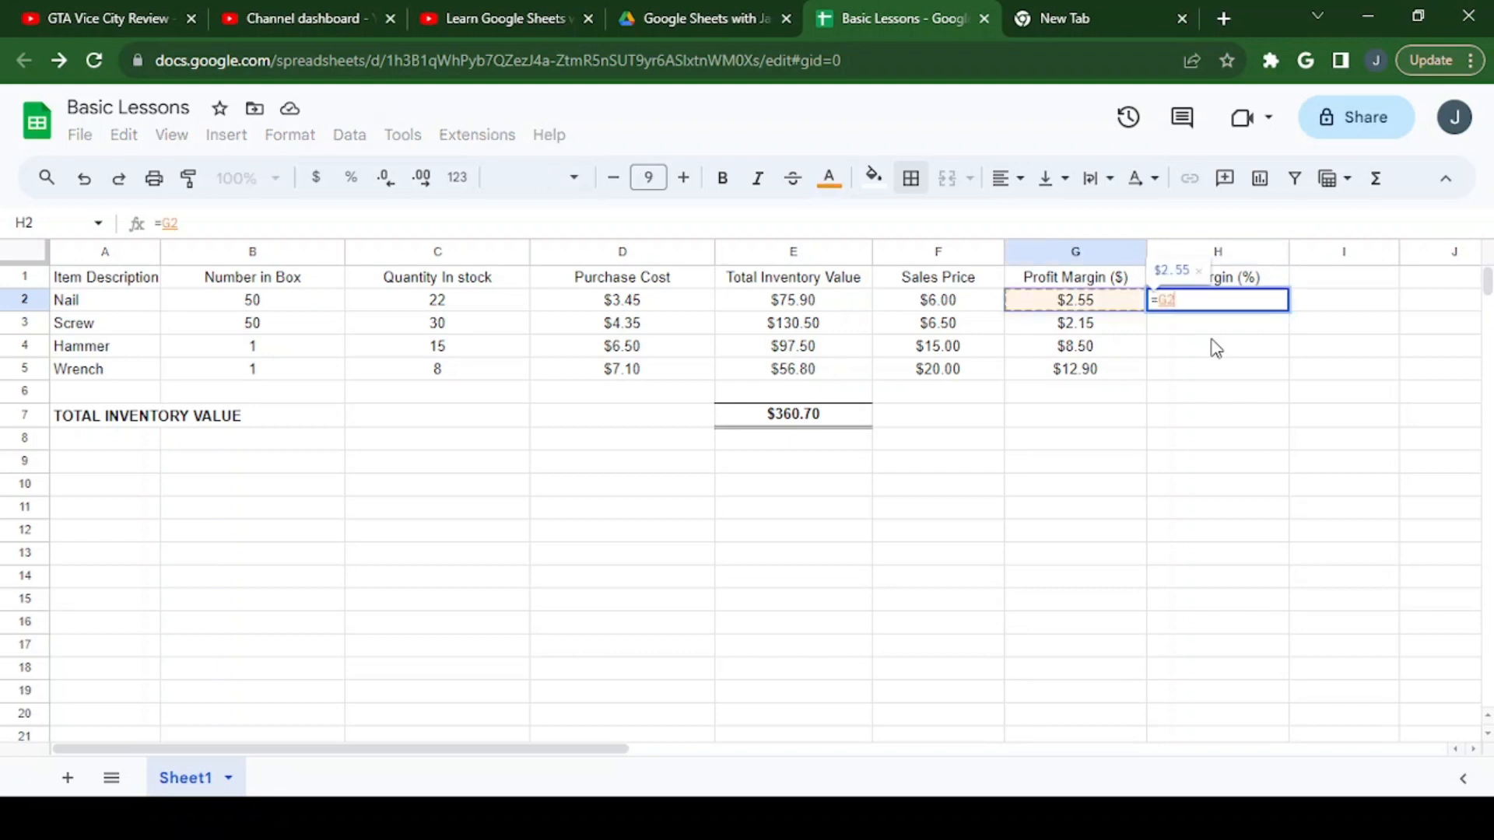
{"action": "type", "text": "/"}
{"action": "key", "text": "Left"}
{"action": "key", "text": "Left"}
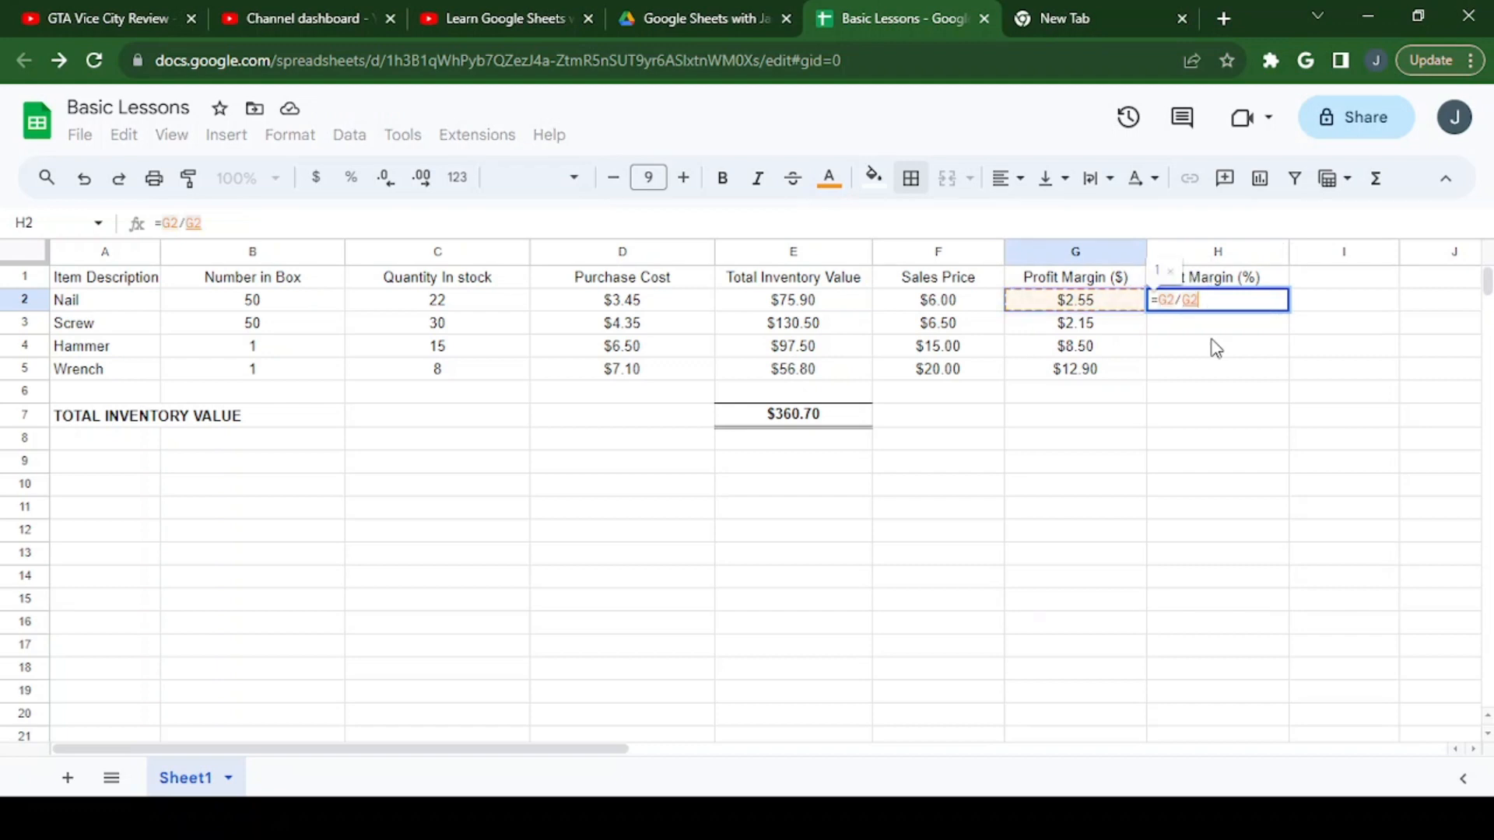
{"action": "key", "text": "Return"}
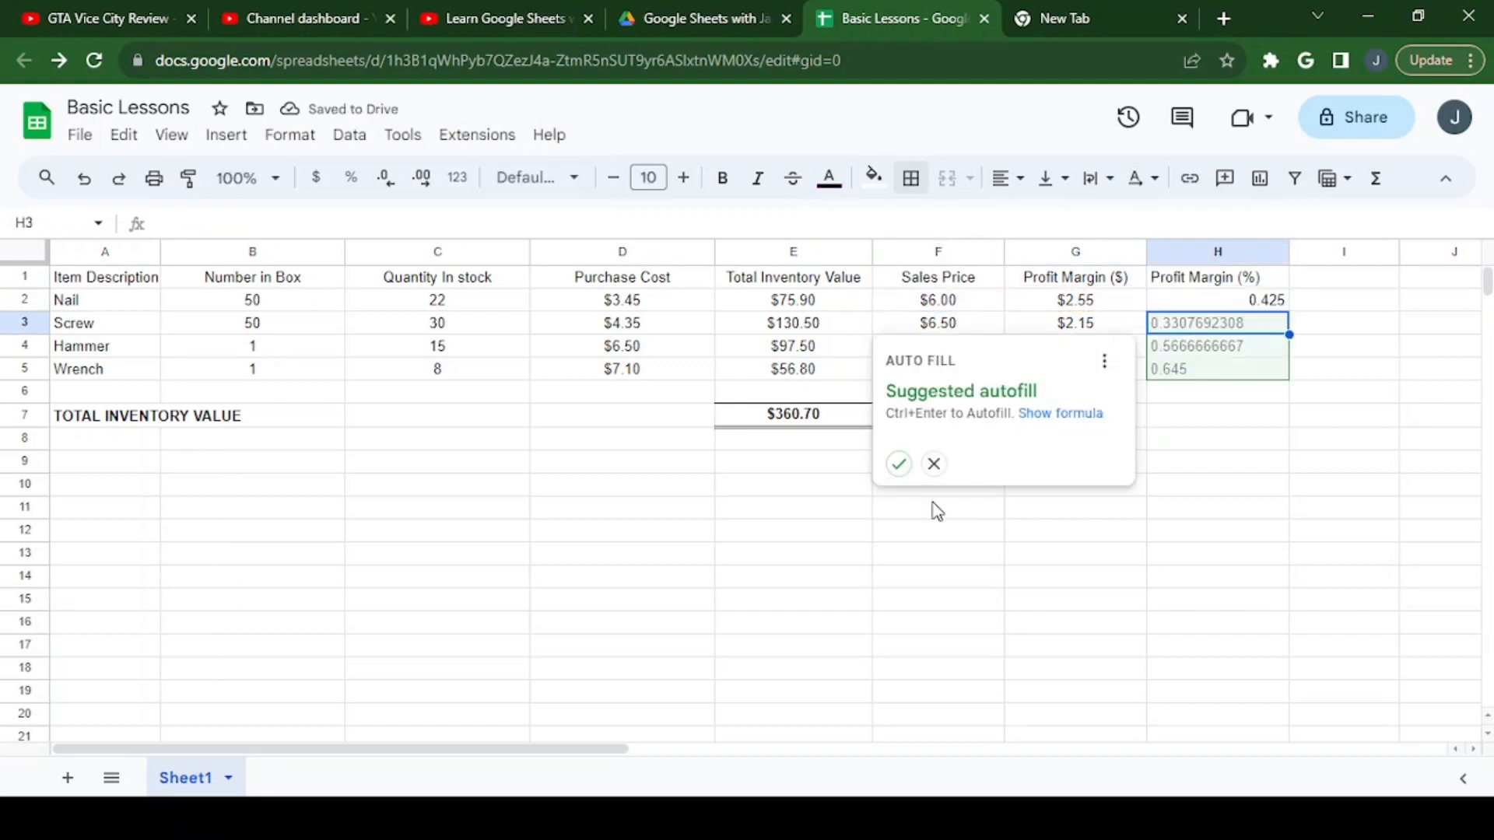
{"action": "left_click", "coordinate": [933, 464]}
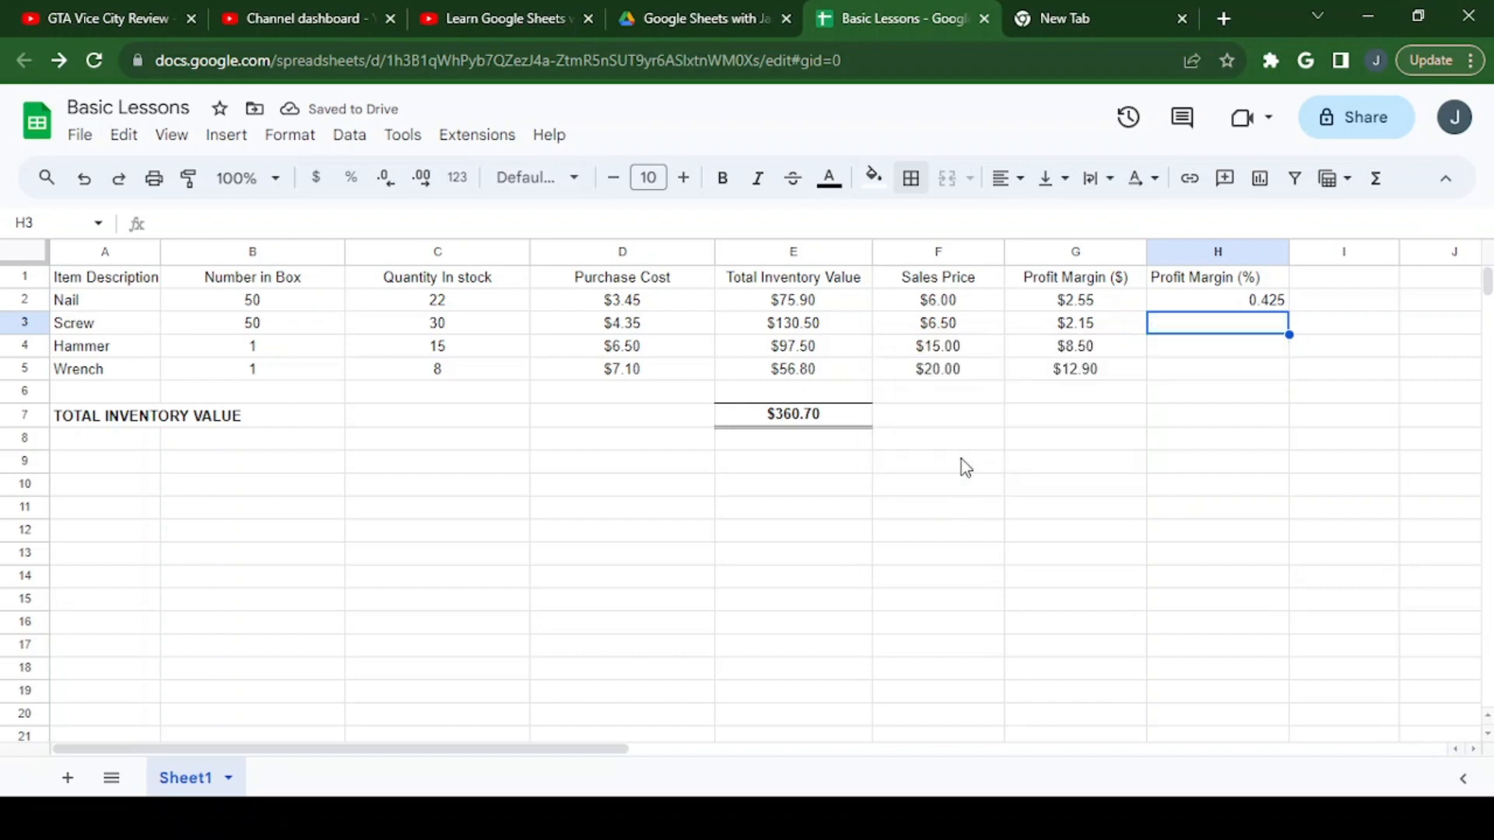
Fill the H2 formula down to H5 and format the range H2:H5 as Percent
{"action": "left_click", "coordinate": [1265, 305]}
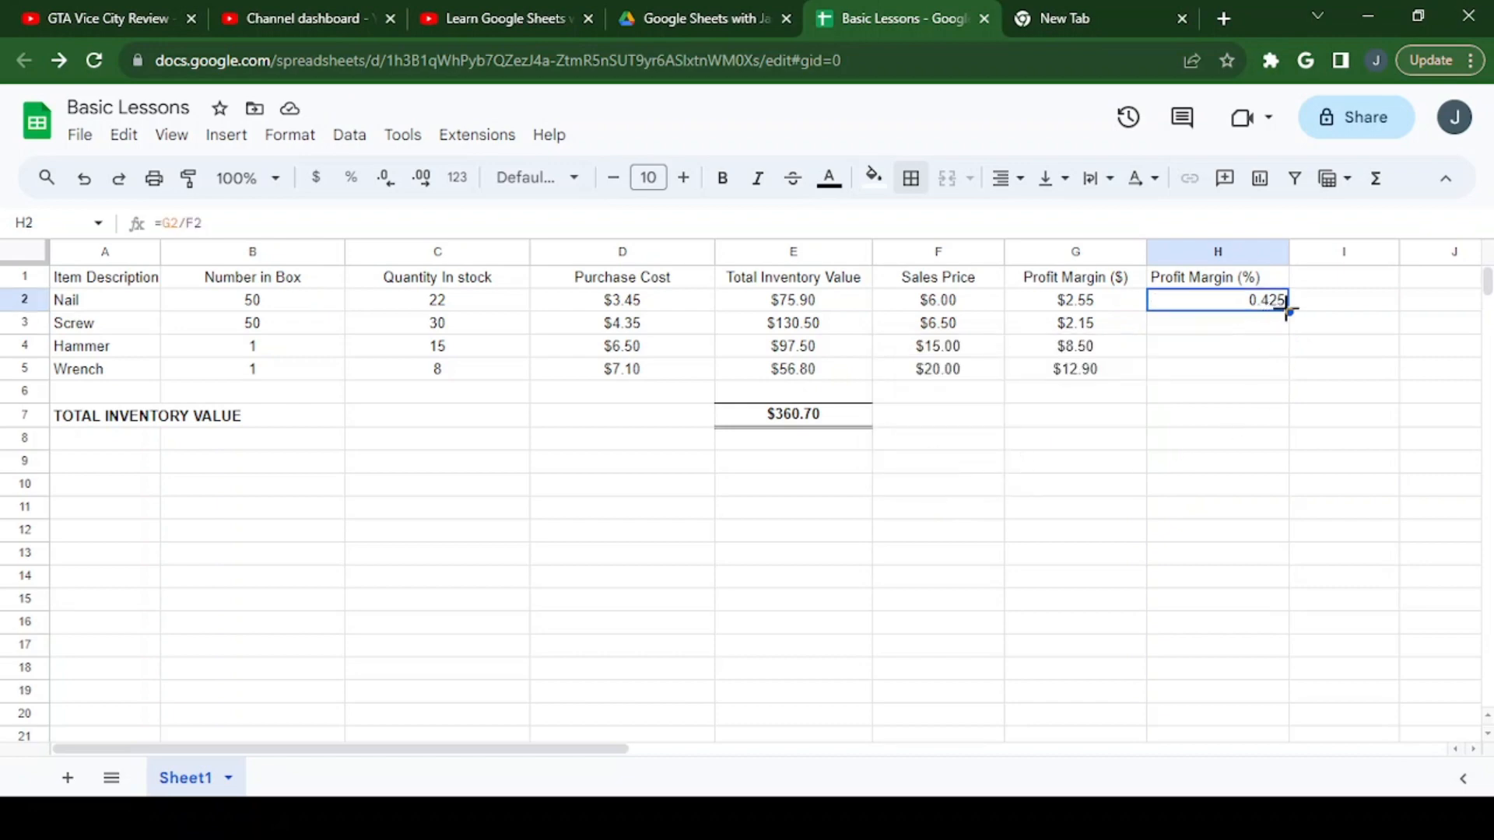
{"action": "left_click_drag", "start_coordinate": [1287, 310], "coordinate": [1254, 375]}
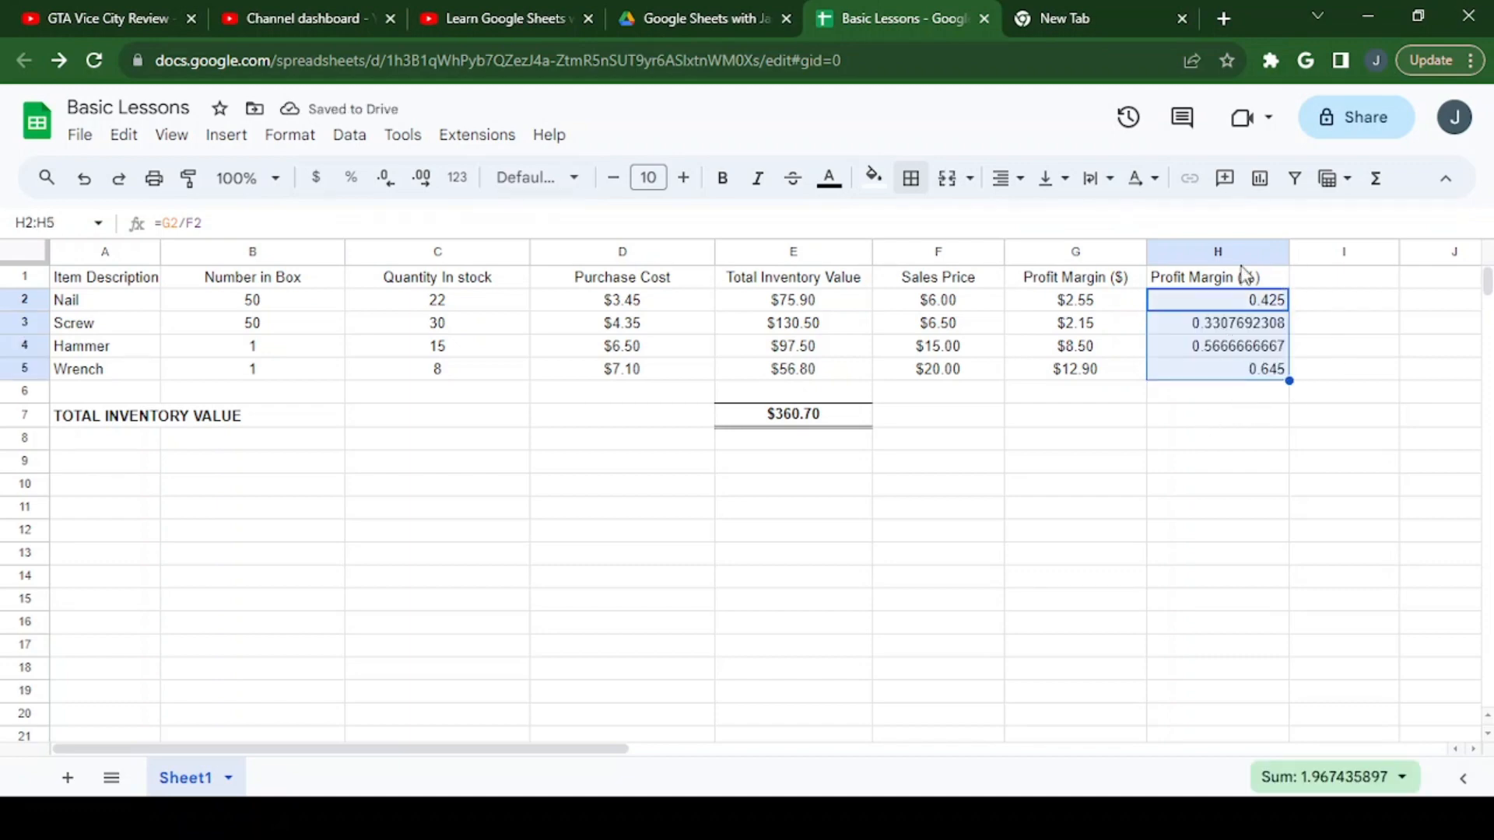
{"action": "left_click", "coordinate": [458, 179]}
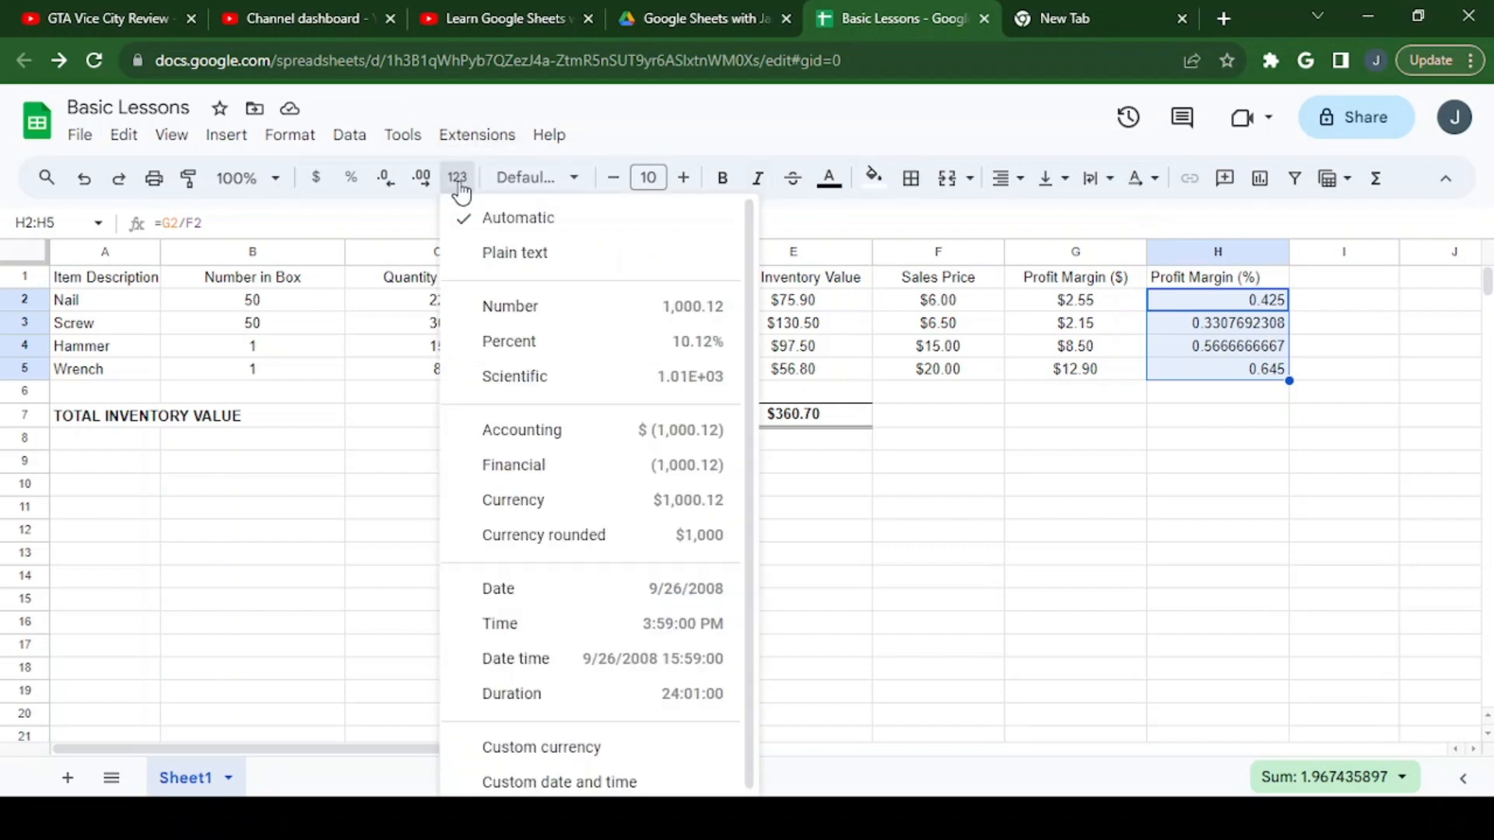
{"action": "left_click", "coordinate": [519, 354]}
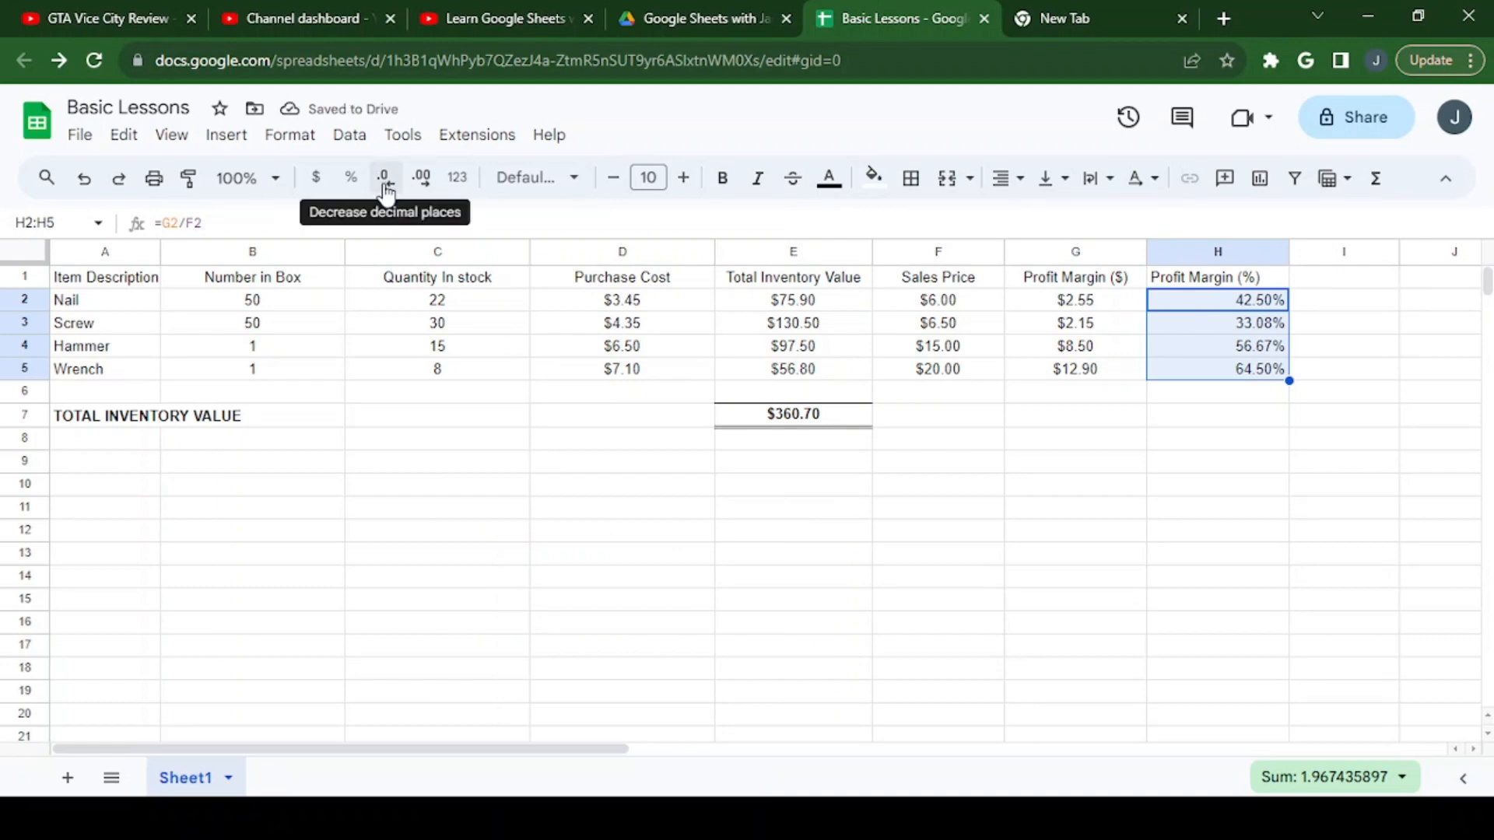
Reduce the profit margin percentages in H2:H5 to one decimal place
{"action": "left_click", "coordinate": [1242, 331]}
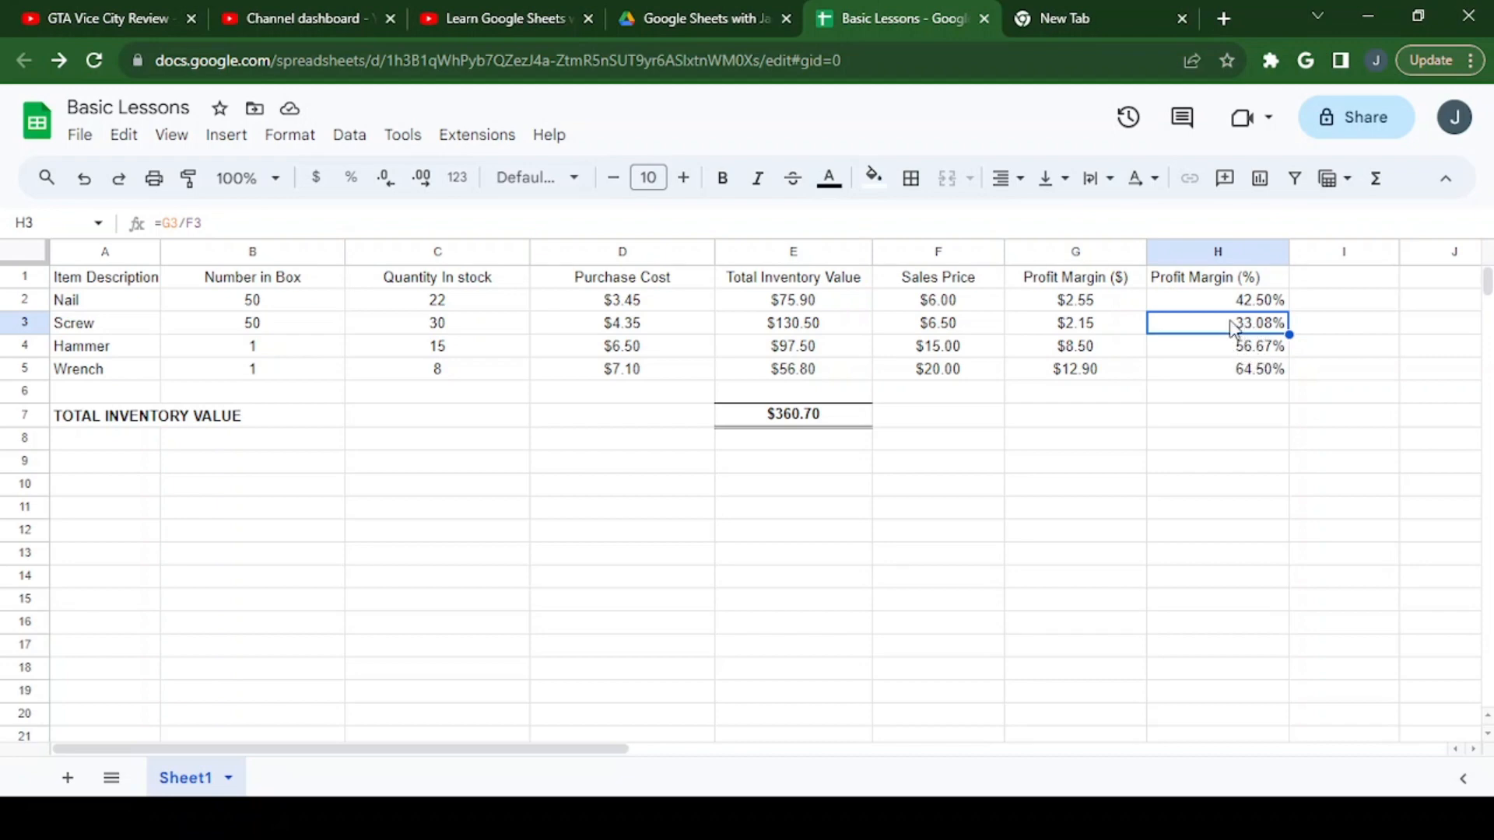
{"action": "left_click_drag", "start_coordinate": [1220, 303], "coordinate": [1237, 376]}
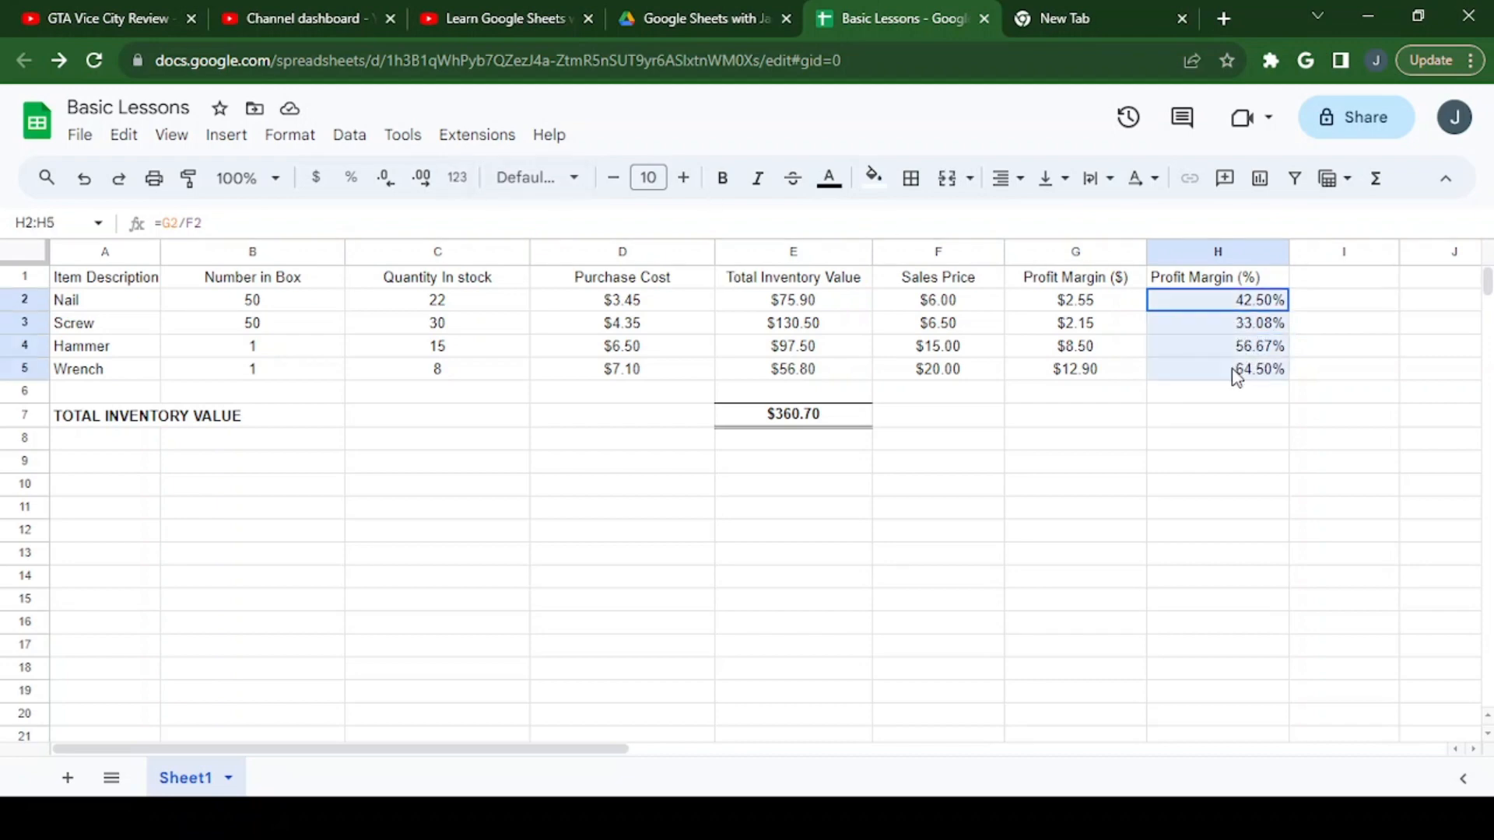
{"action": "left_click", "coordinate": [458, 178]}
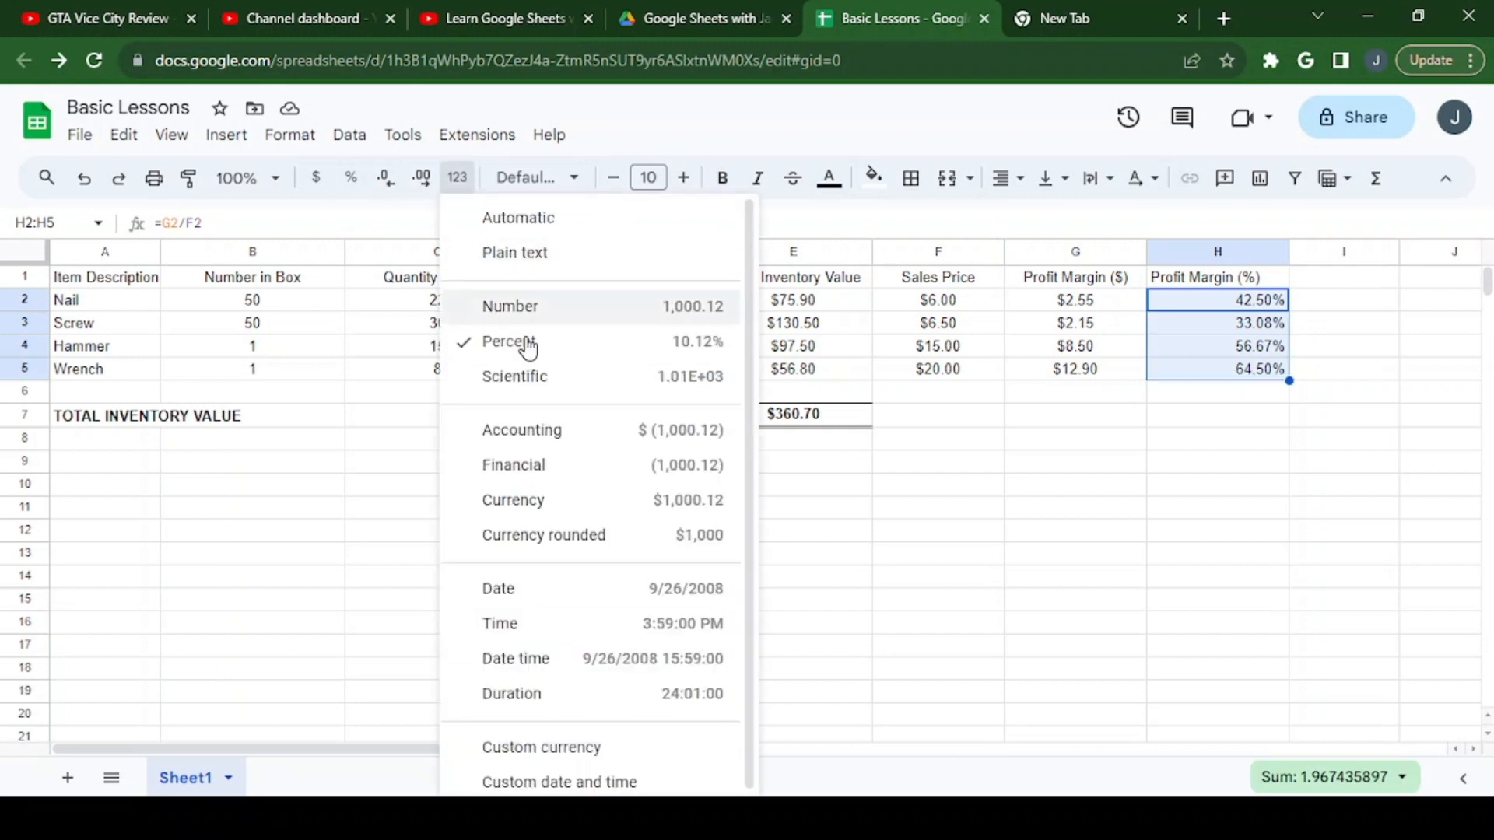
{"action": "left_click", "coordinate": [386, 184]}
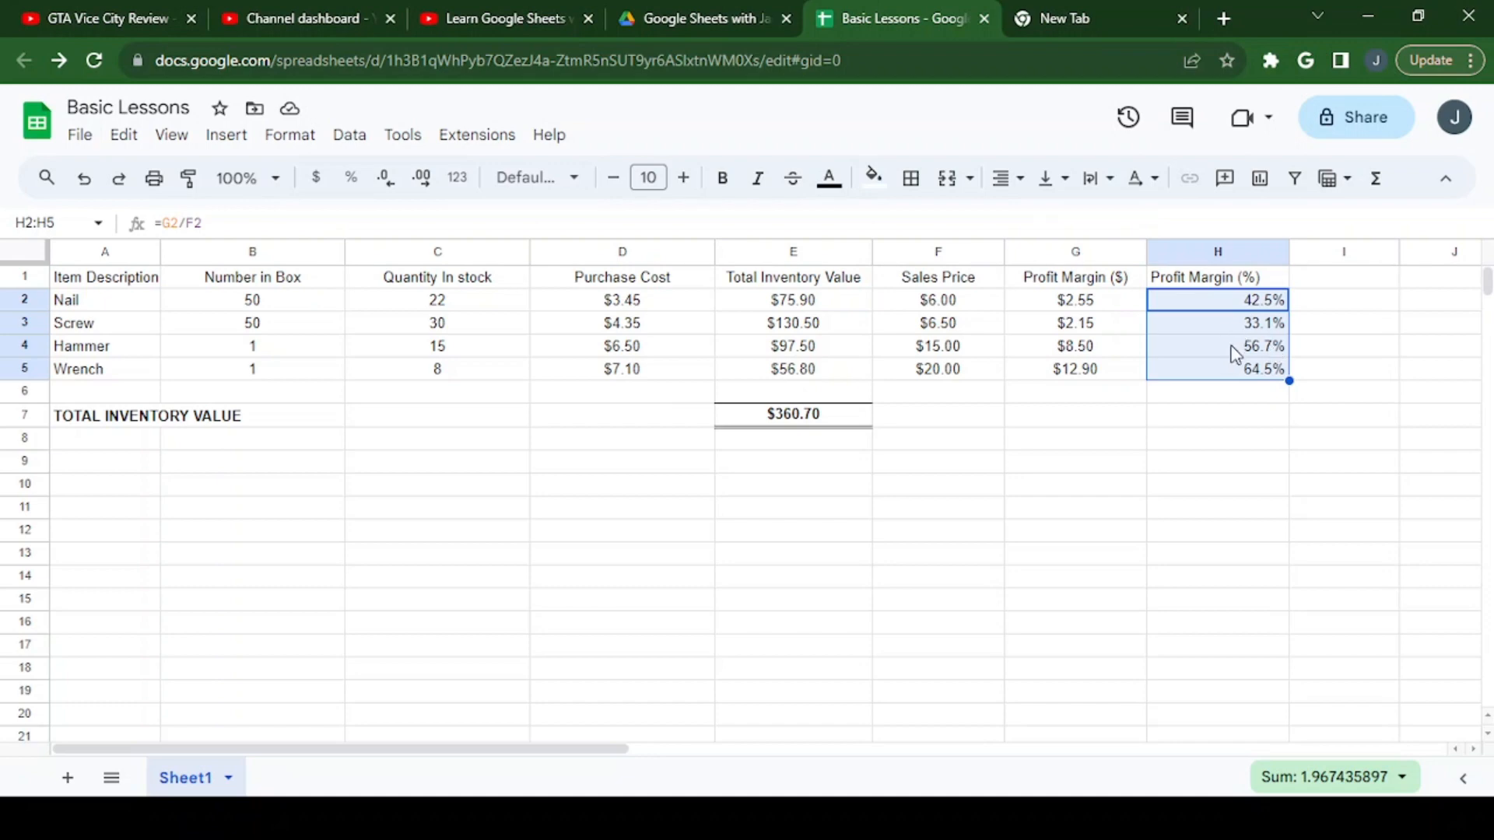
{"action": "left_click_drag", "start_coordinate": [1229, 327], "coordinate": [1231, 344]}
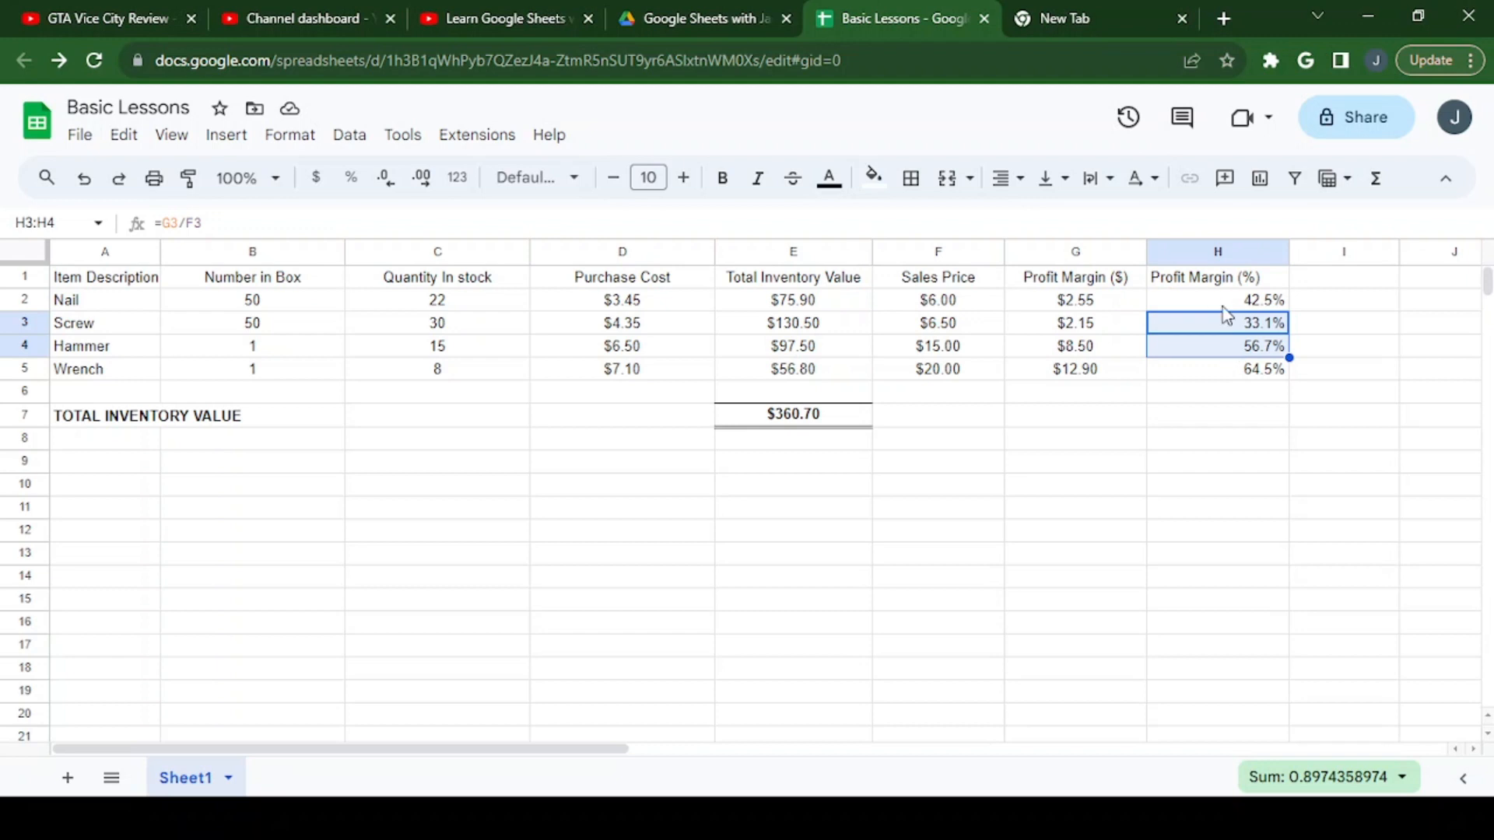
Center-align the whole Profit Margin (%) column H
{"action": "left_click", "coordinate": [1154, 257]}
{"action": "left_click", "coordinate": [1006, 178]}
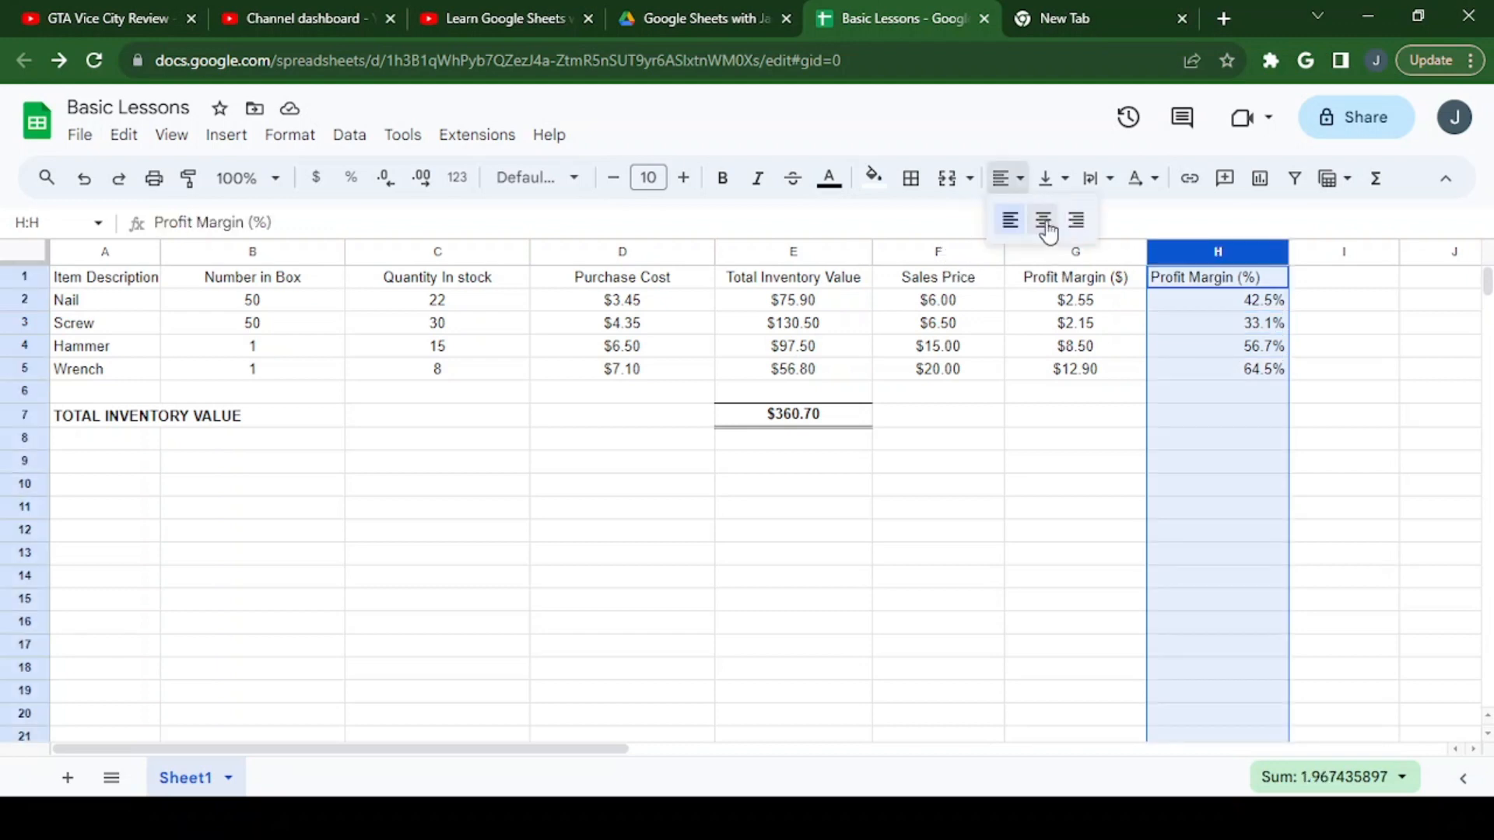
{"action": "left_click", "coordinate": [1043, 220]}
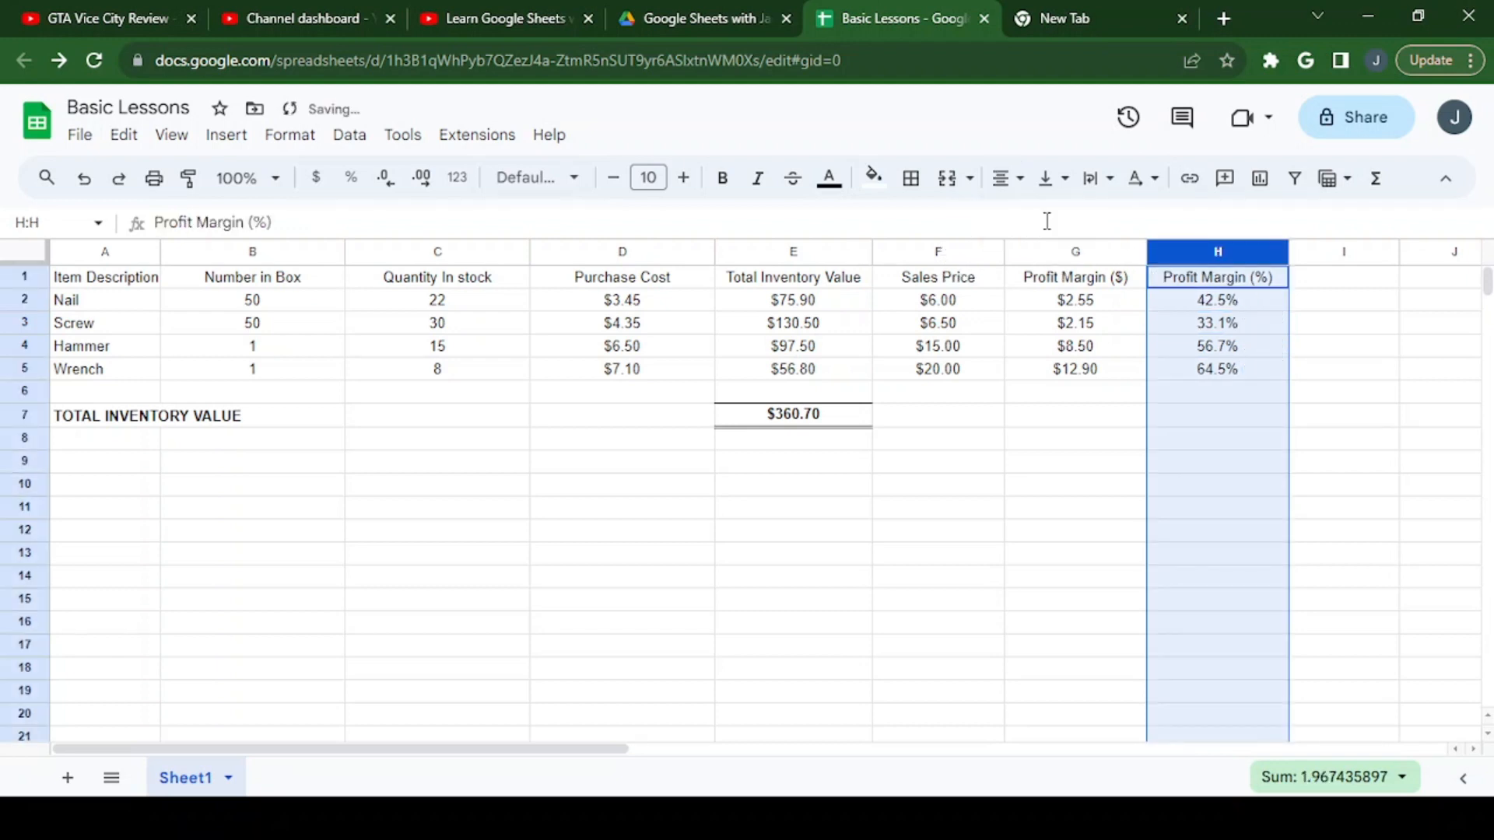
Enter the header "Sales Tax (%)" in cell I1
{"action": "left_click", "coordinate": [1351, 279]}
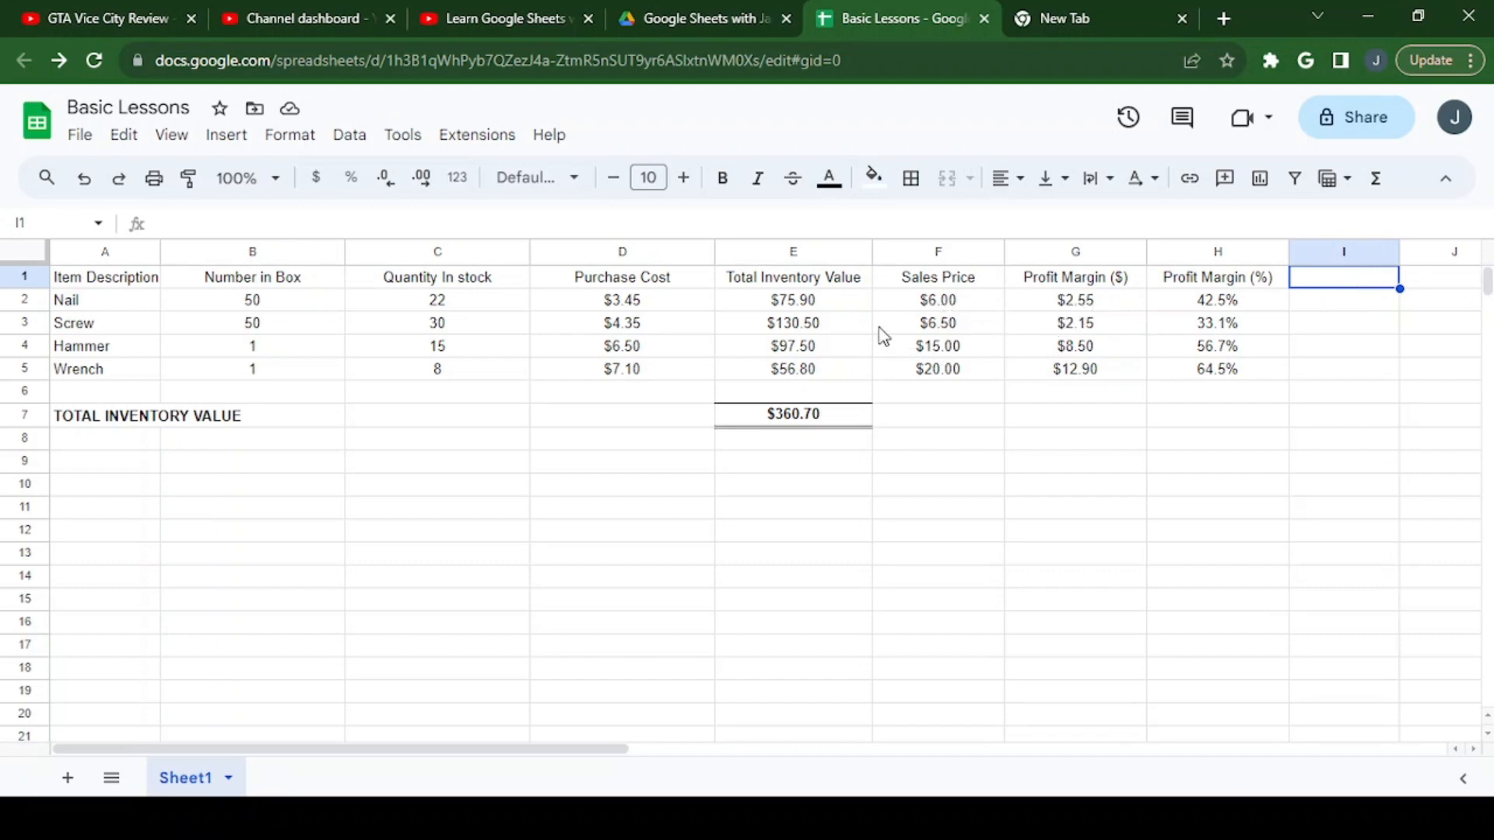
{"action": "type", "text": "Sales "}
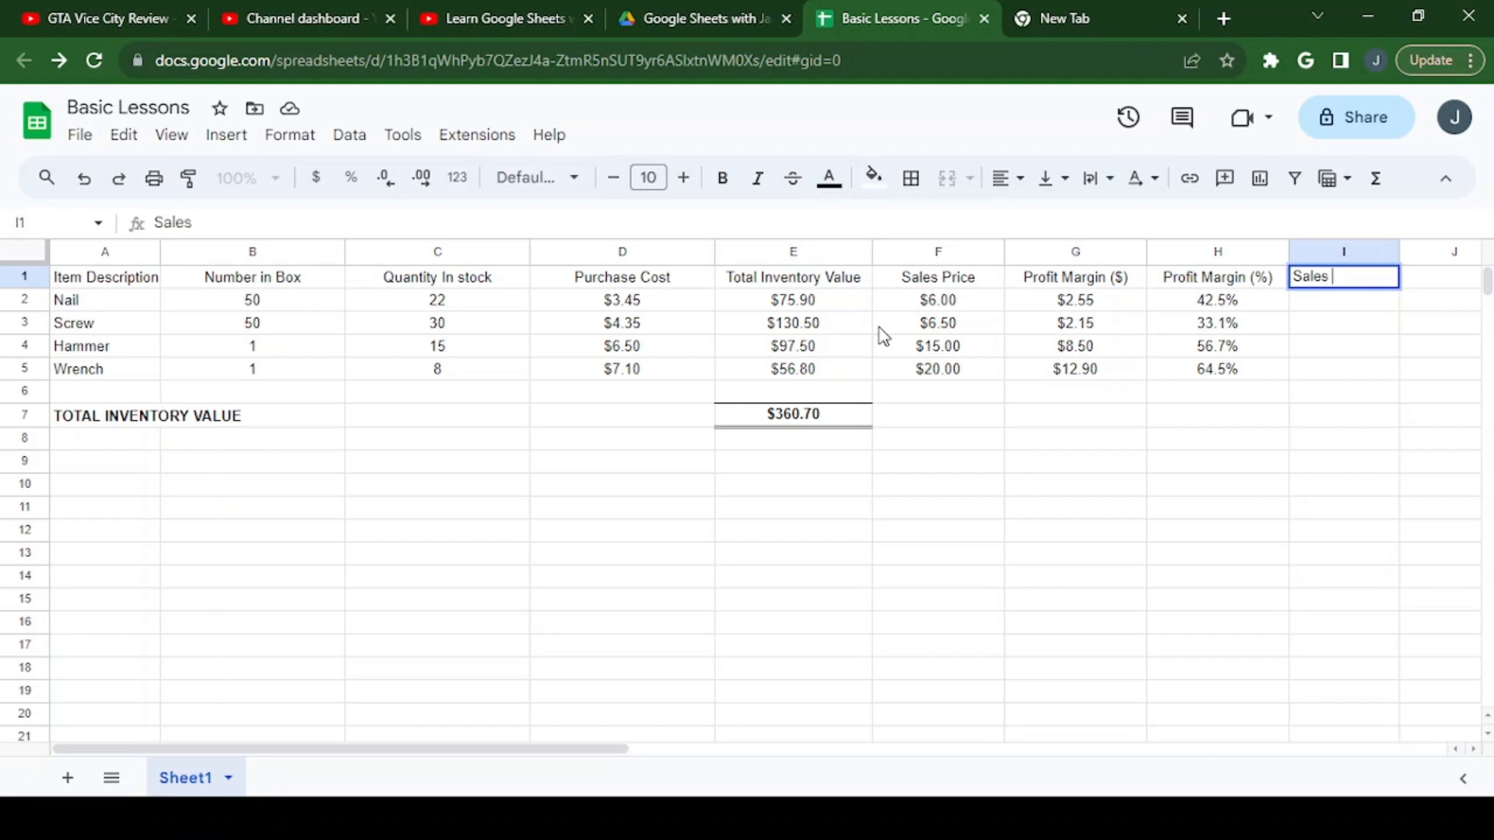
{"action": "type", "text": "Tax (%)"}
{"action": "key", "text": "Return"}
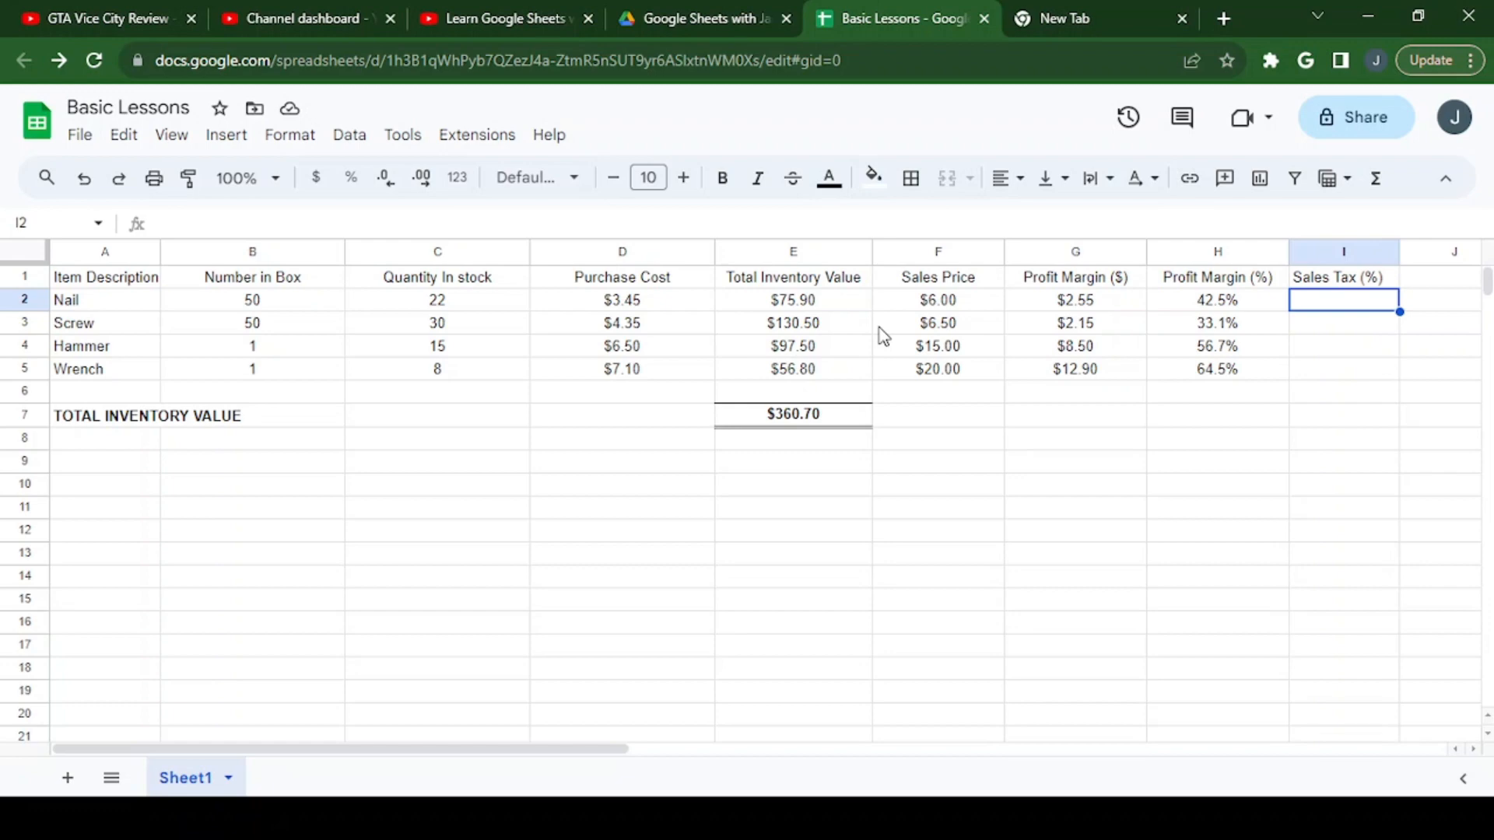
Enter the sales tax rates in column I: .08 for Nail and Screw, .05 for Hammer and Wrench
{"action": "type", "text": ".08"}
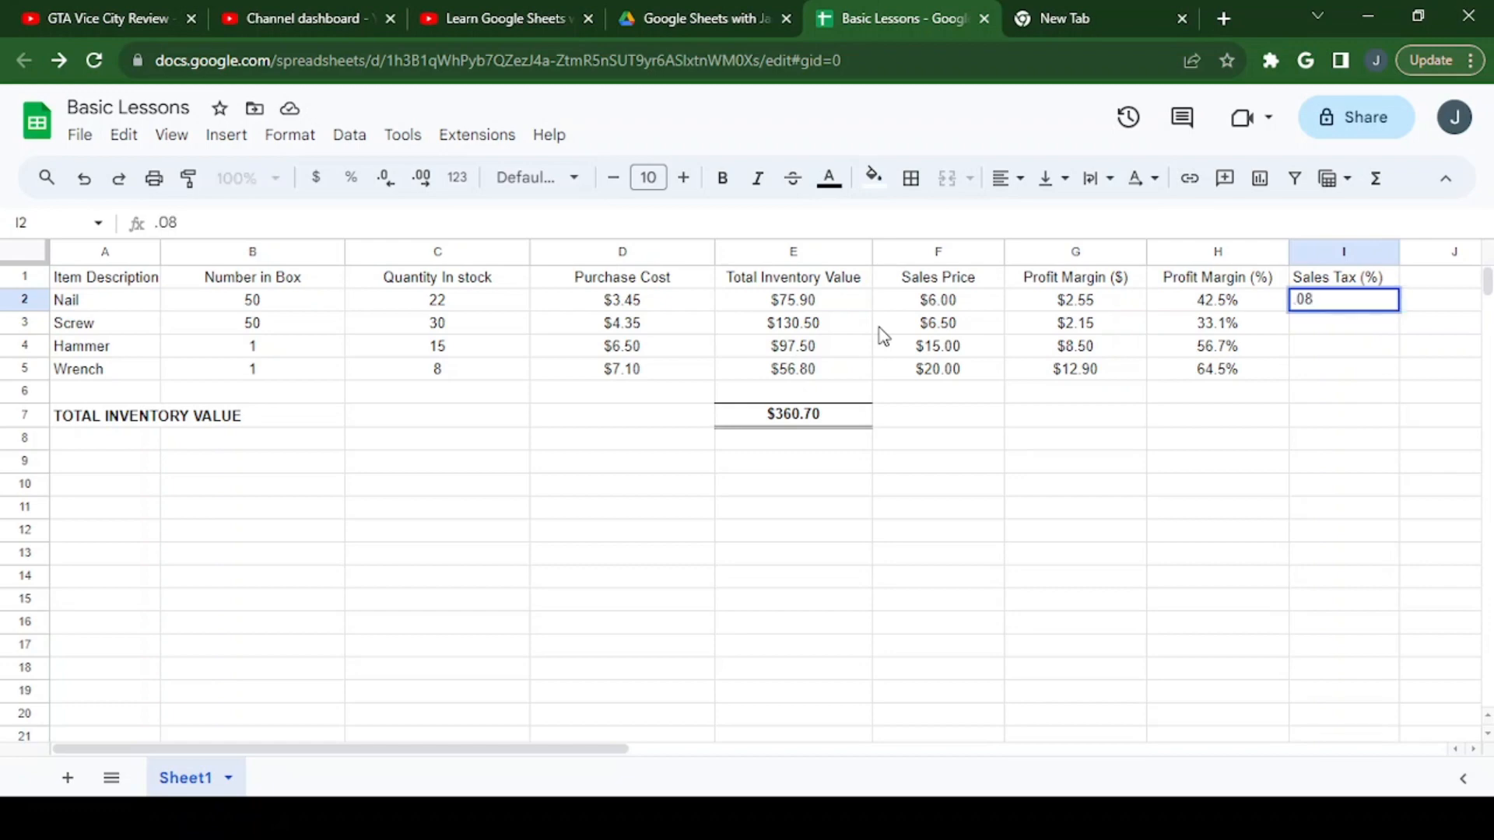
{"action": "key", "text": "Return"}
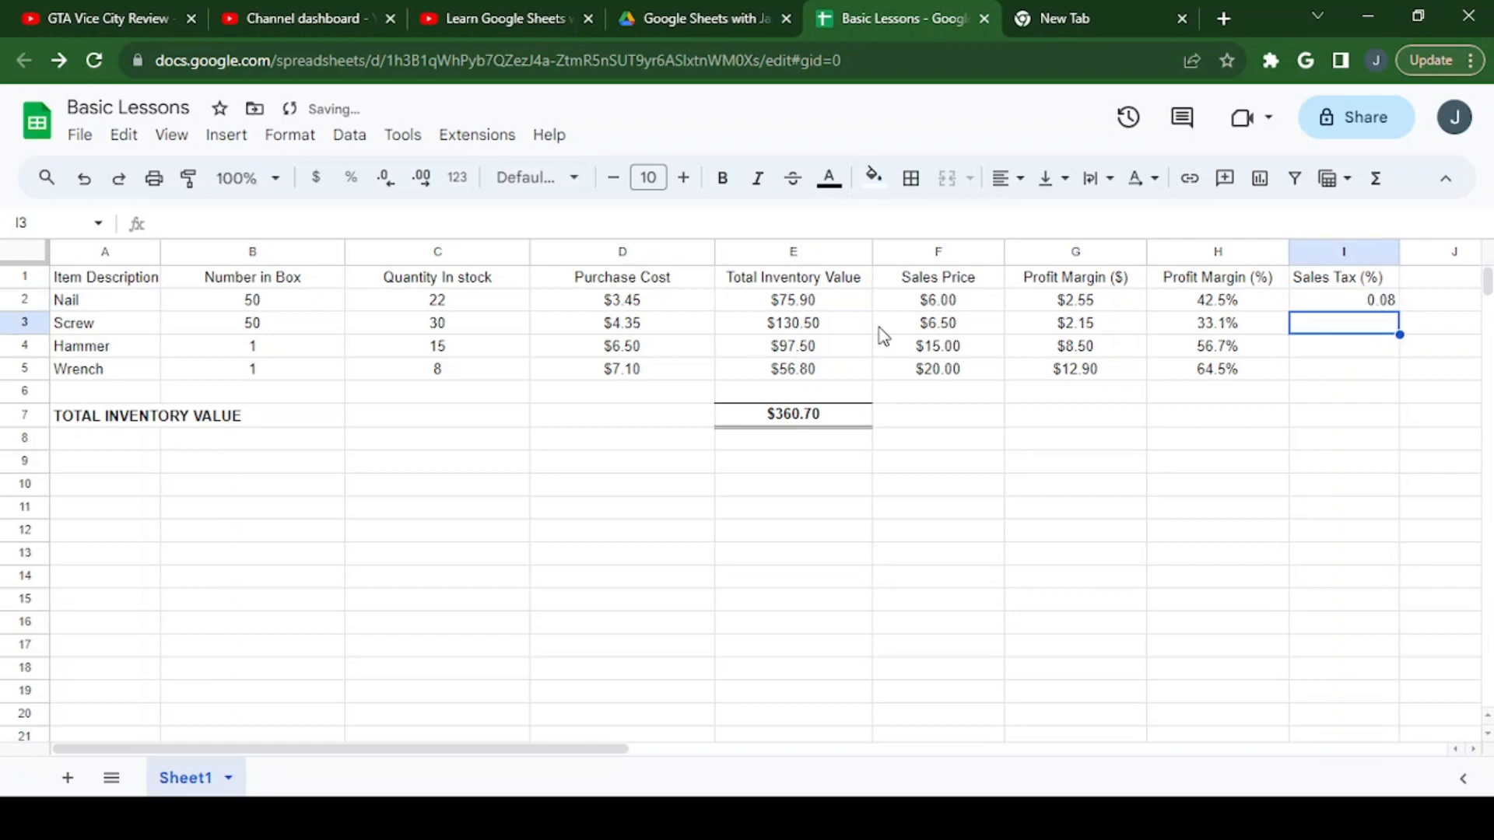
{"action": "type", "text": ".08"}
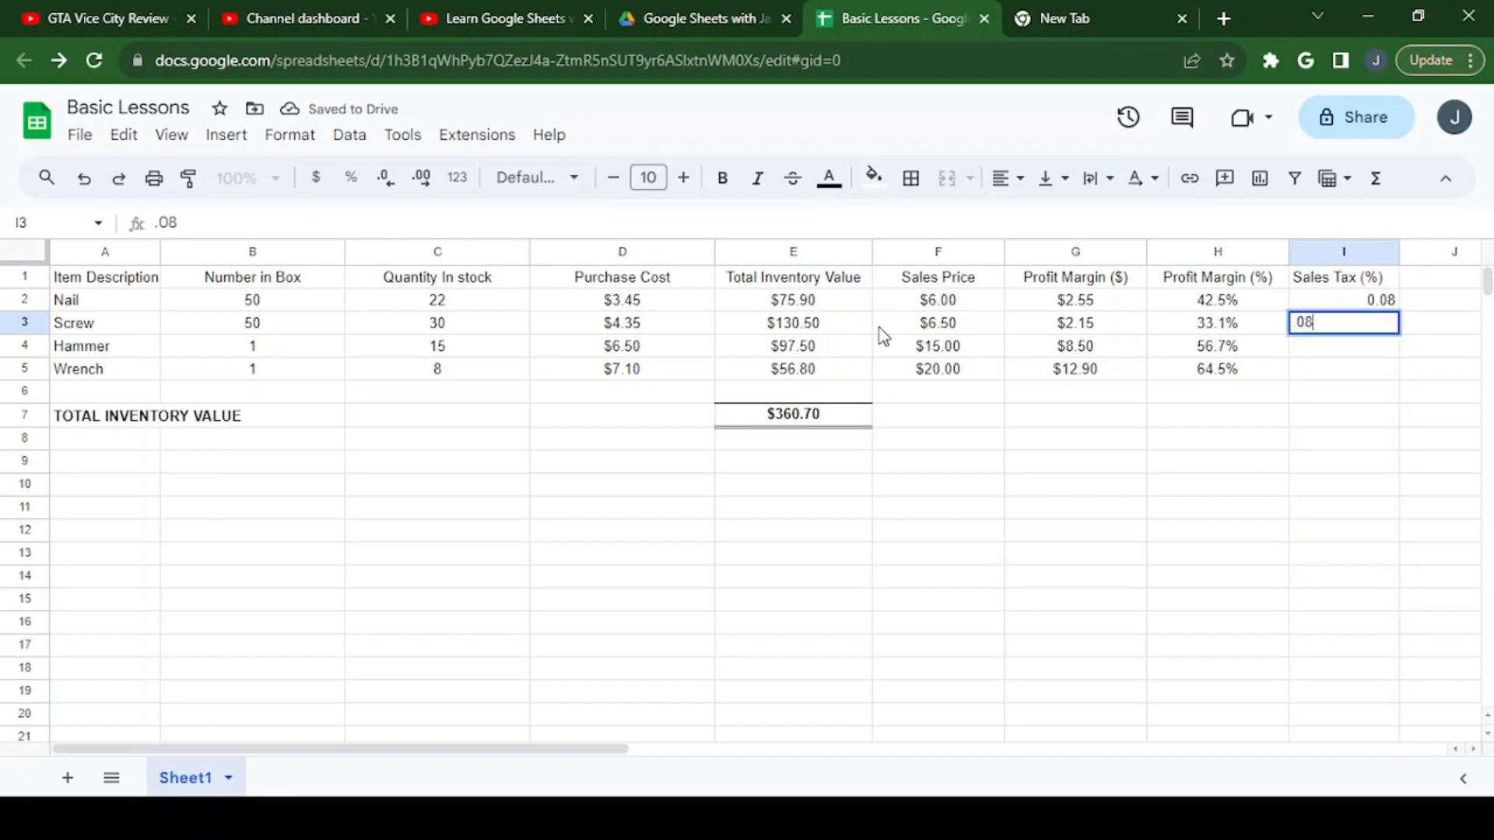
{"action": "key", "text": "Return"}
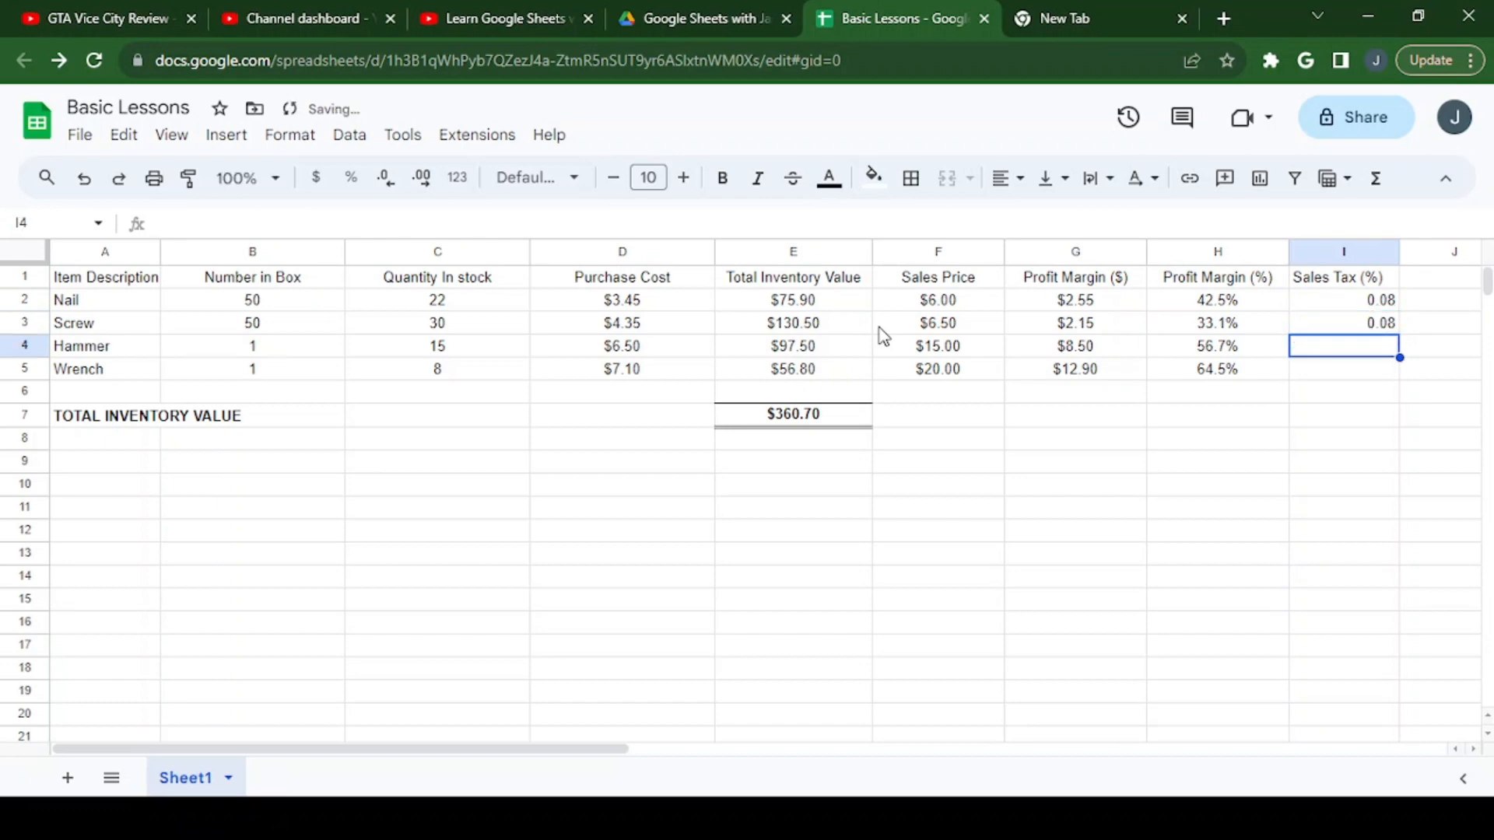
{"action": "type", "text": ".05"}
{"action": "key", "text": "Return"}
{"action": "type", "text": ".0"}
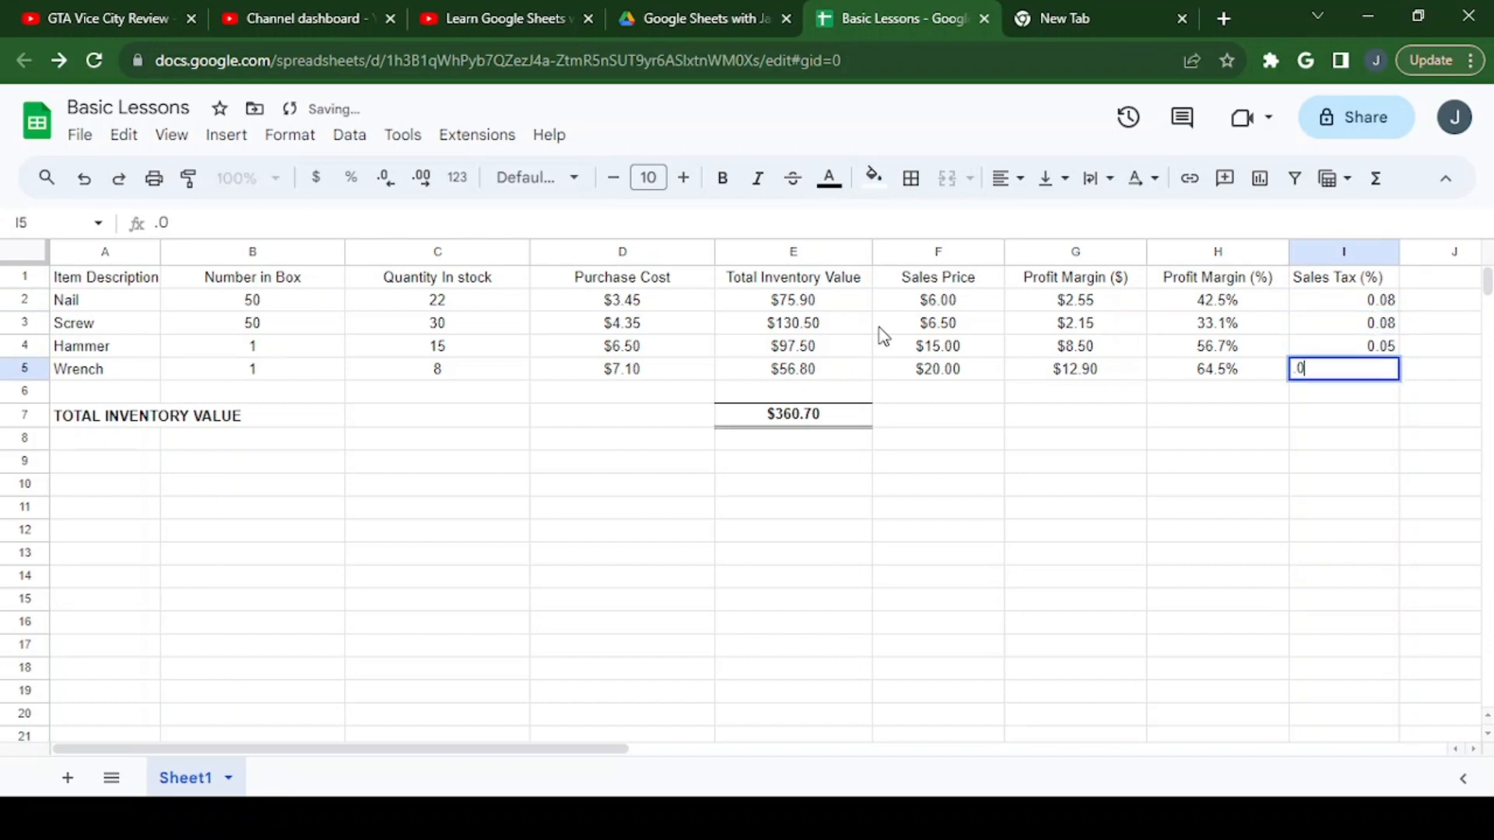
{"action": "type", "text": "5"}
{"action": "key", "text": "Return"}
Format the sales tax rates in I2:I5 as percent
{"action": "key", "text": "Up"}
{"action": "key", "text": "Up"}
{"action": "key", "text": "Up"}
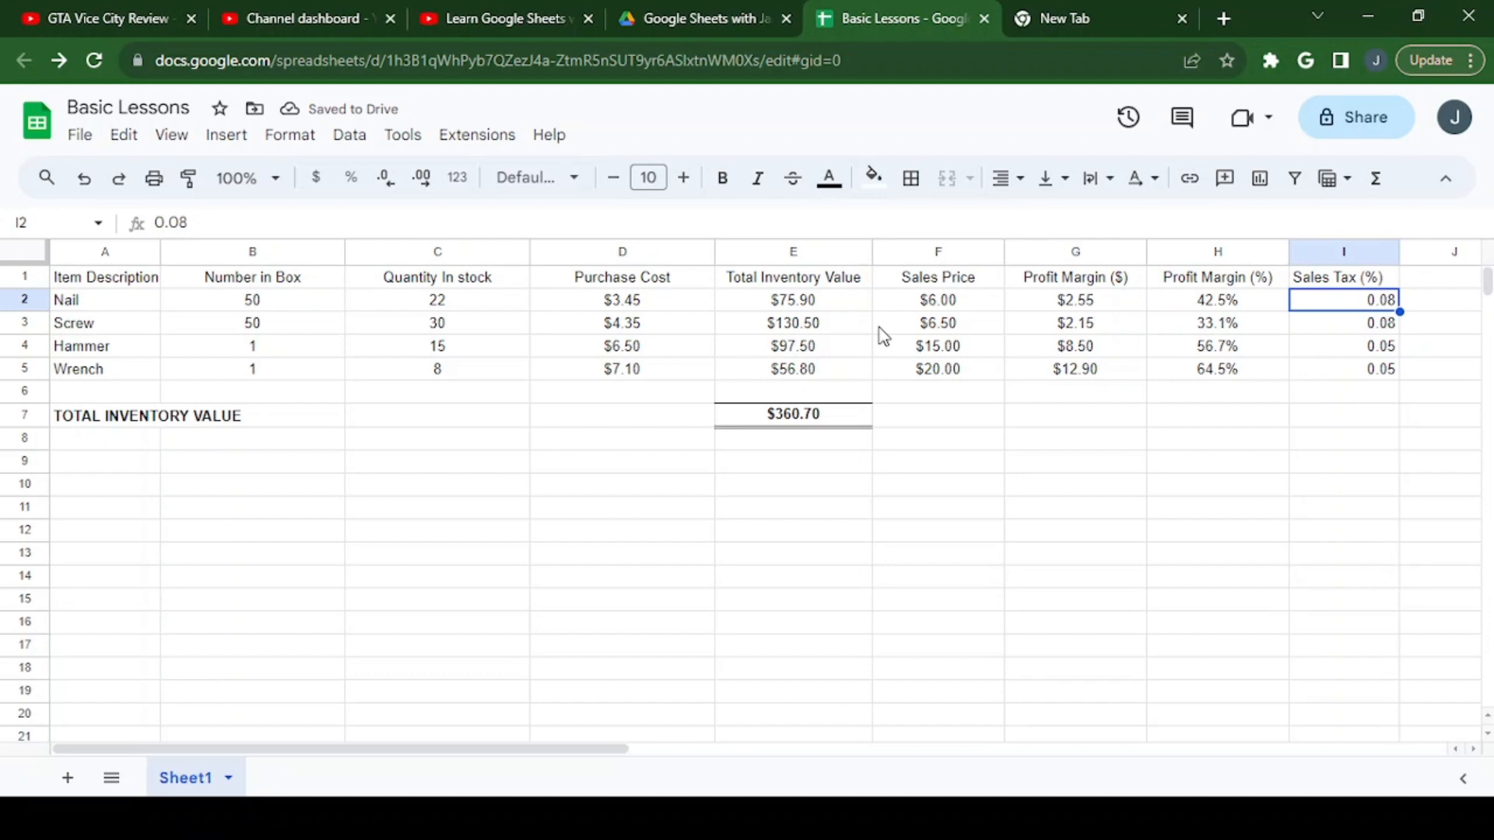
{"action": "key", "text": "Right"}
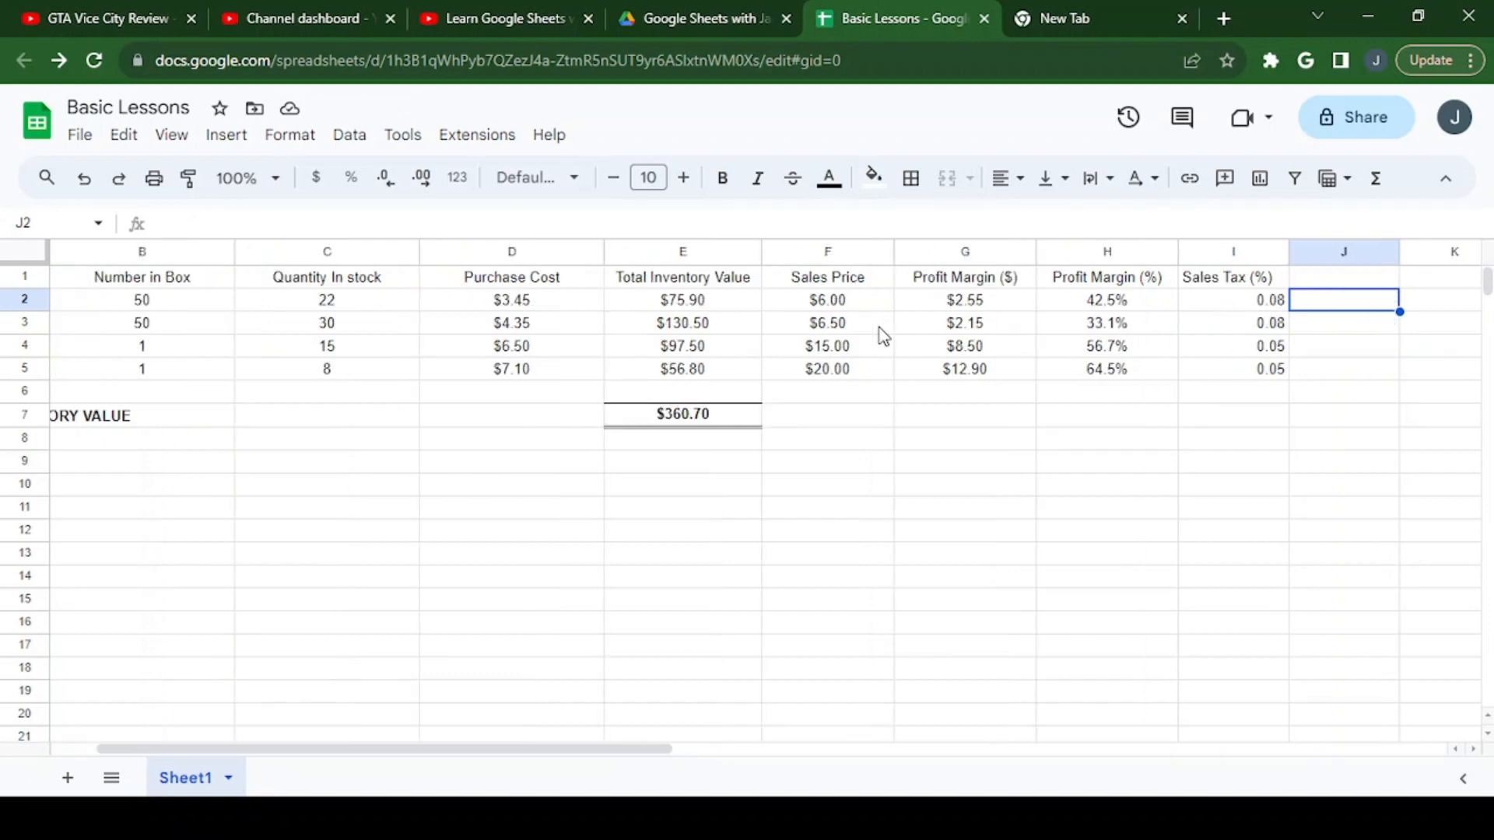
{"action": "key", "text": "Up"}
{"action": "key", "text": "Left"}
{"action": "key", "text": "Down"}
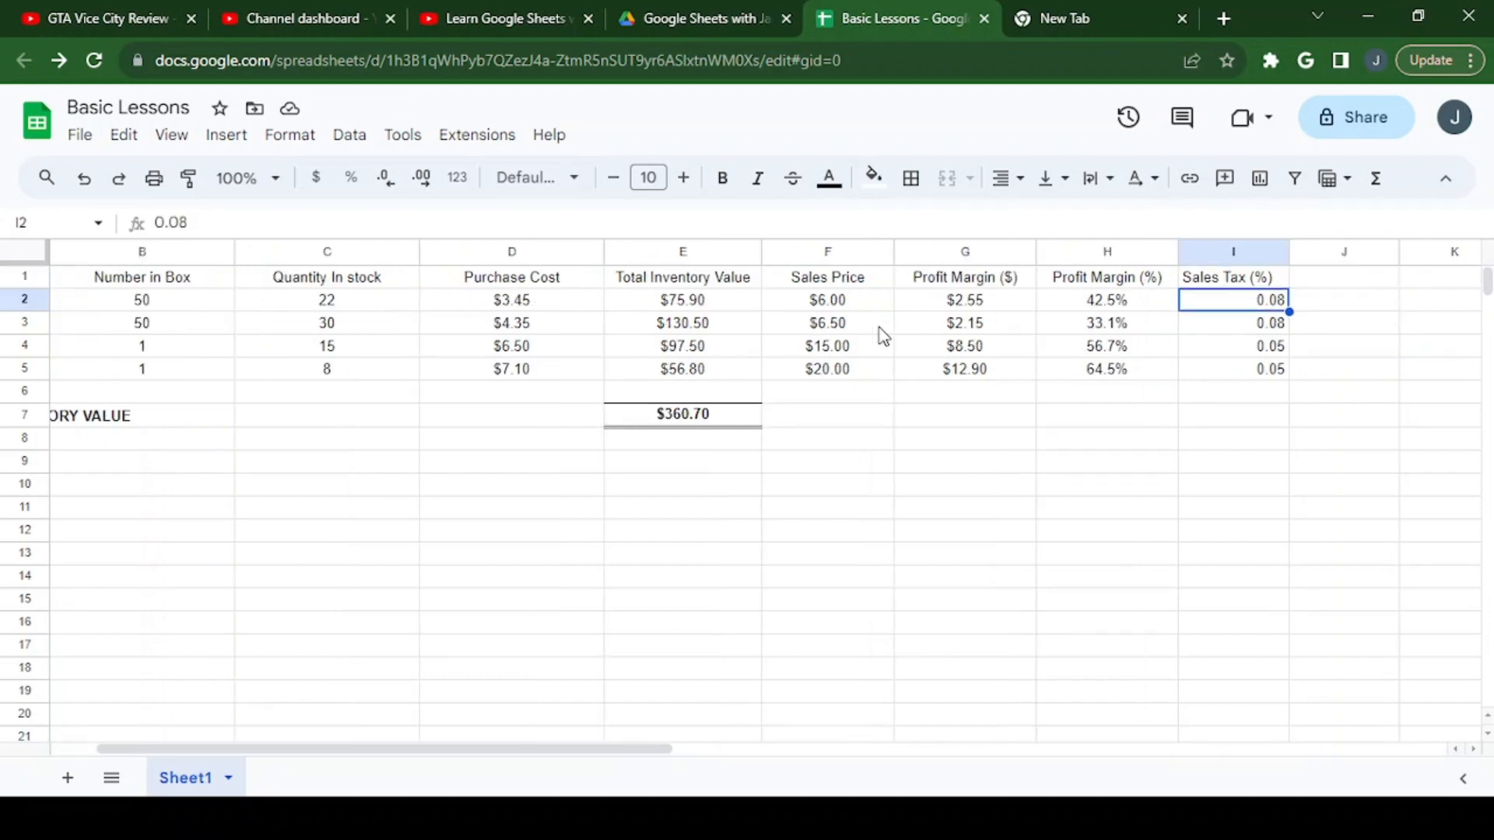
{"action": "key", "text": "shift+Down"}
{"action": "key", "text": "shift+Down"}
{"action": "key", "text": "shift+Down"}
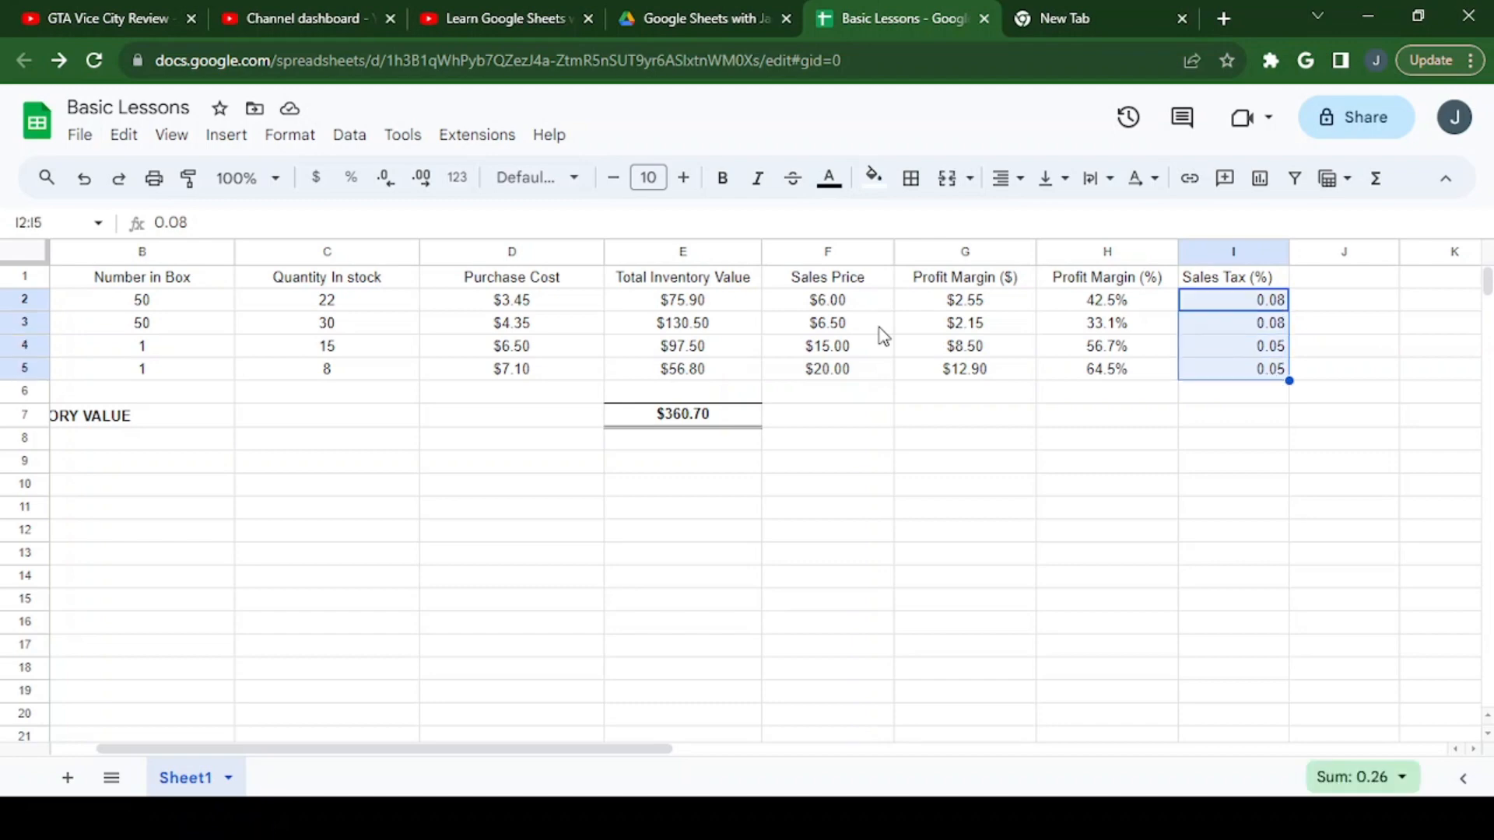
{"action": "left_click", "coordinate": [457, 178]}
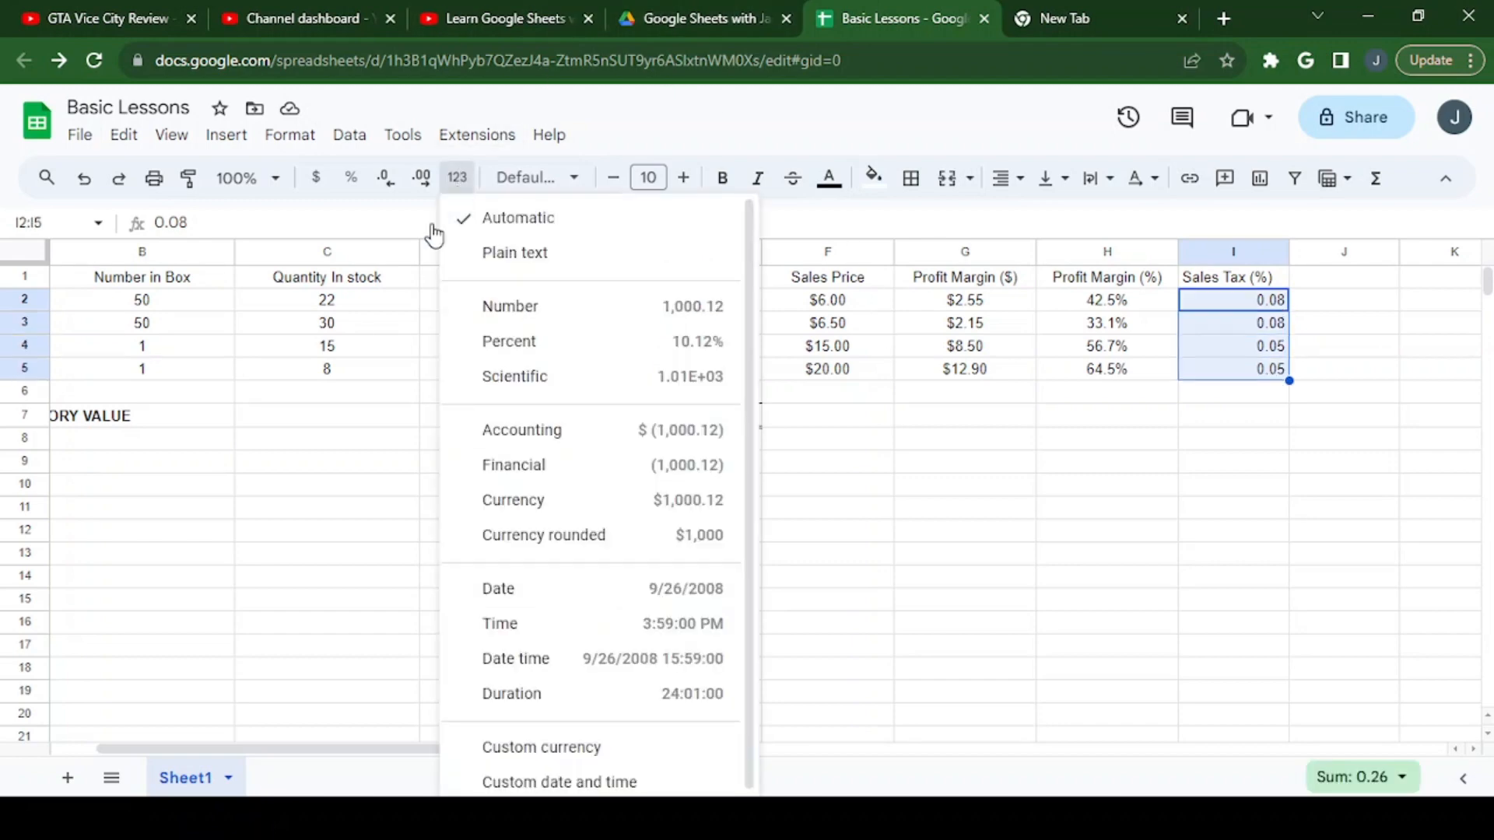
{"action": "left_click", "coordinate": [499, 342]}
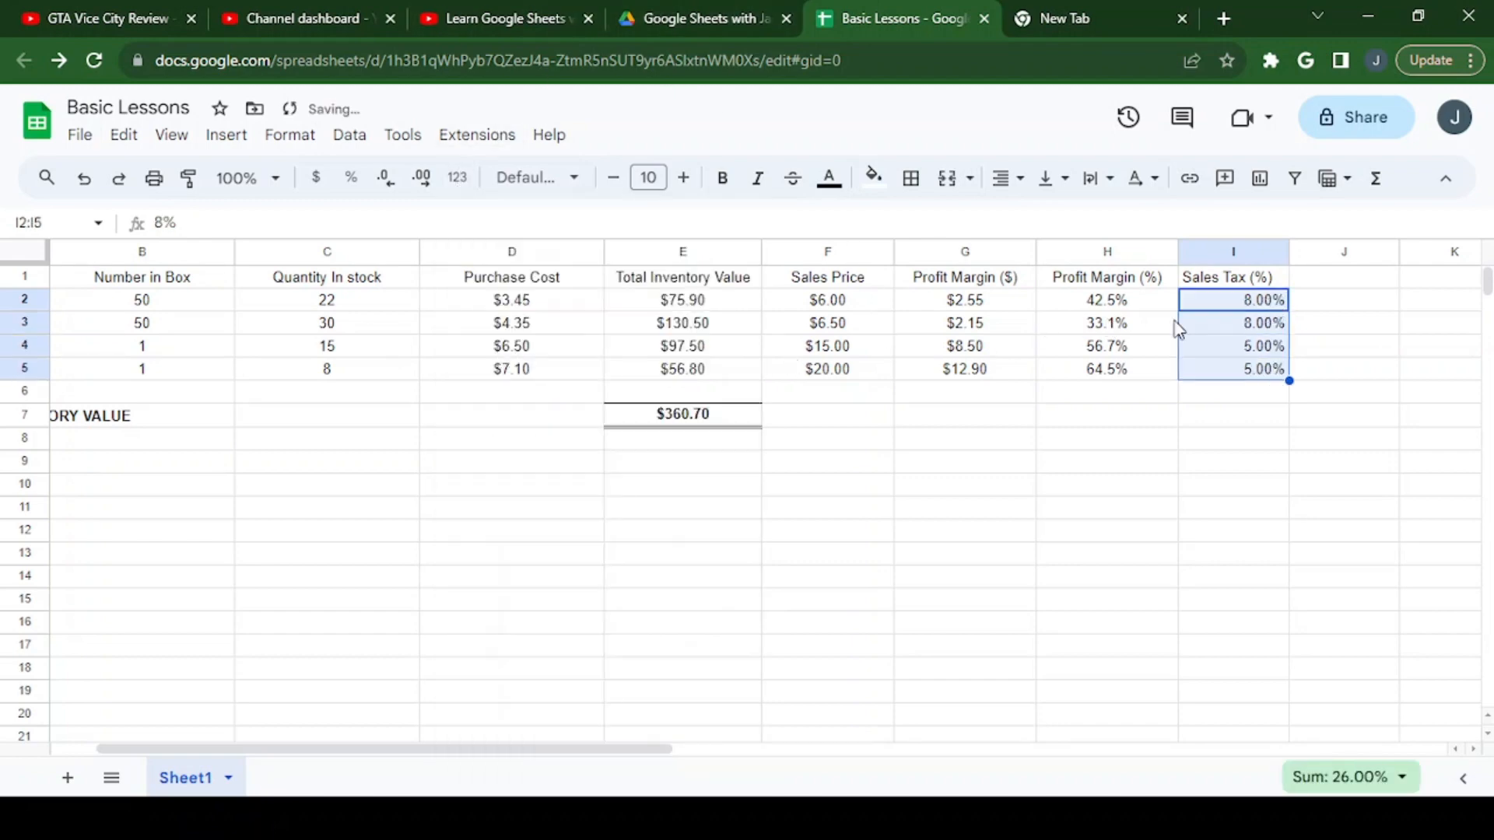
Reduce the Sales Tax (%) column I to zero decimal places and center-align the whole column
{"action": "left_click", "coordinate": [1216, 254]}
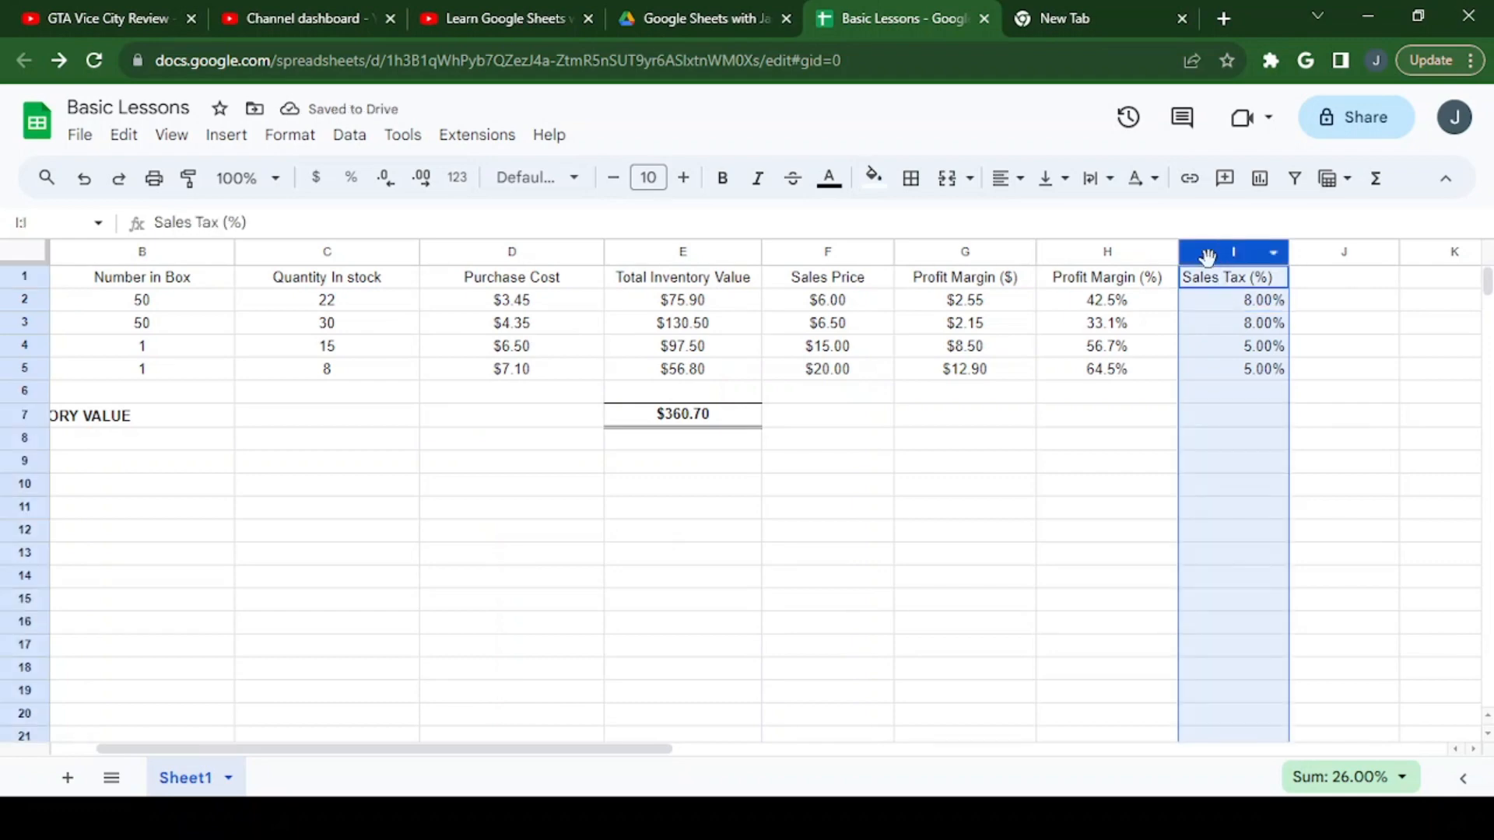
{"action": "left_click", "coordinate": [387, 186]}
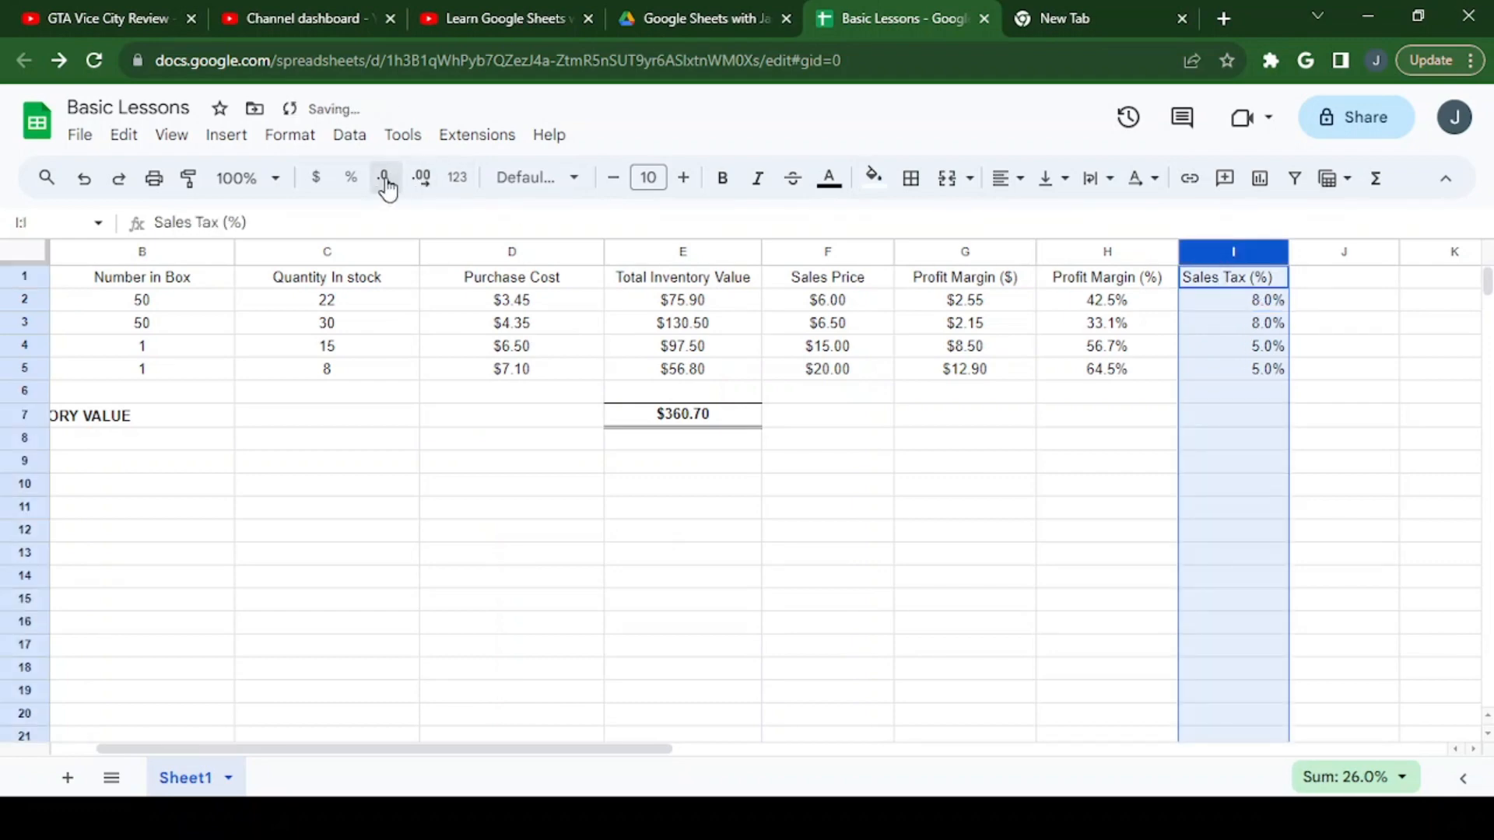
{"action": "left_click", "coordinate": [386, 186]}
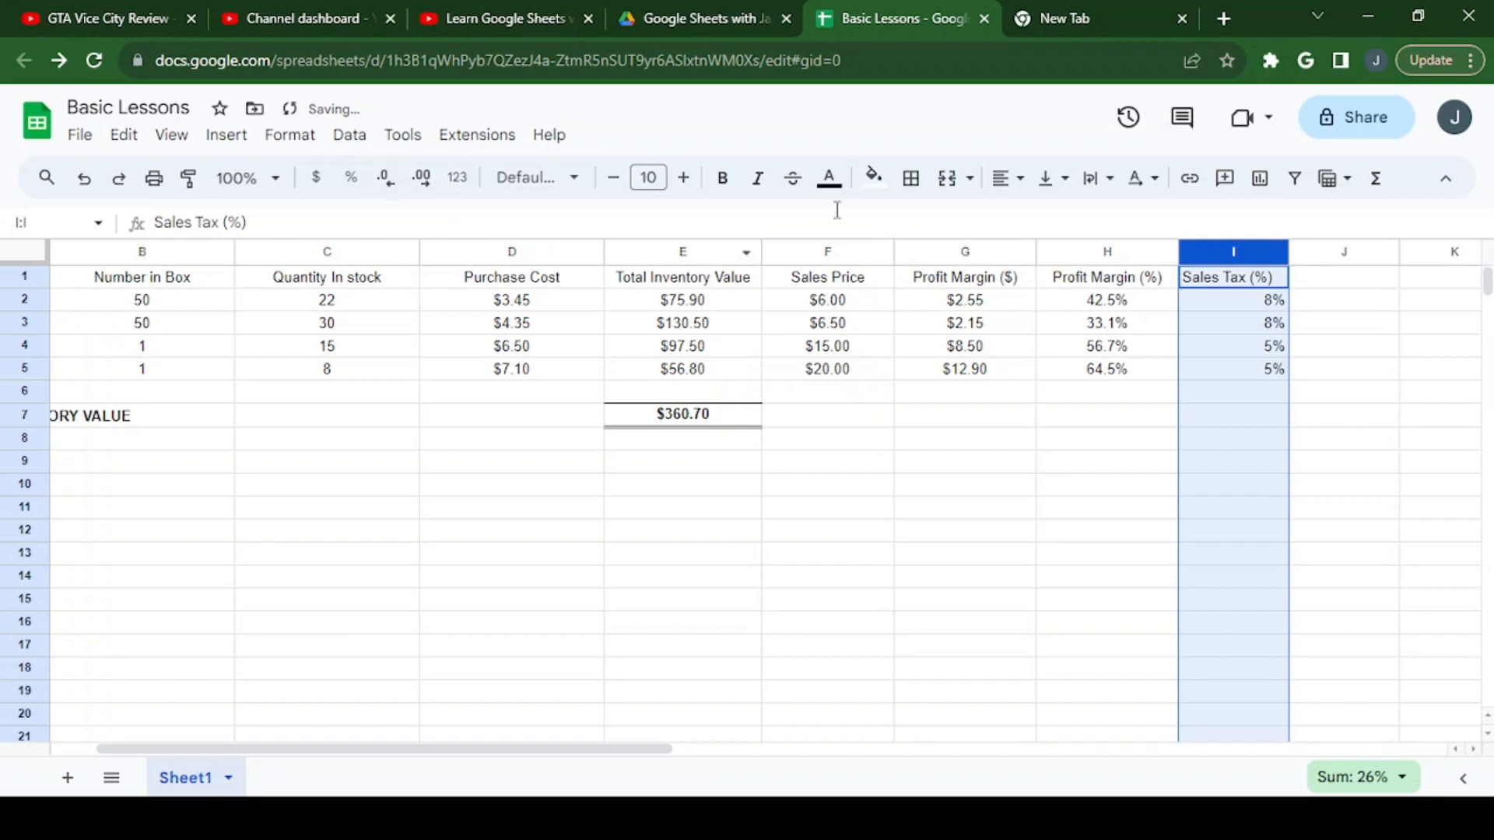
{"action": "left_click", "coordinate": [1022, 191]}
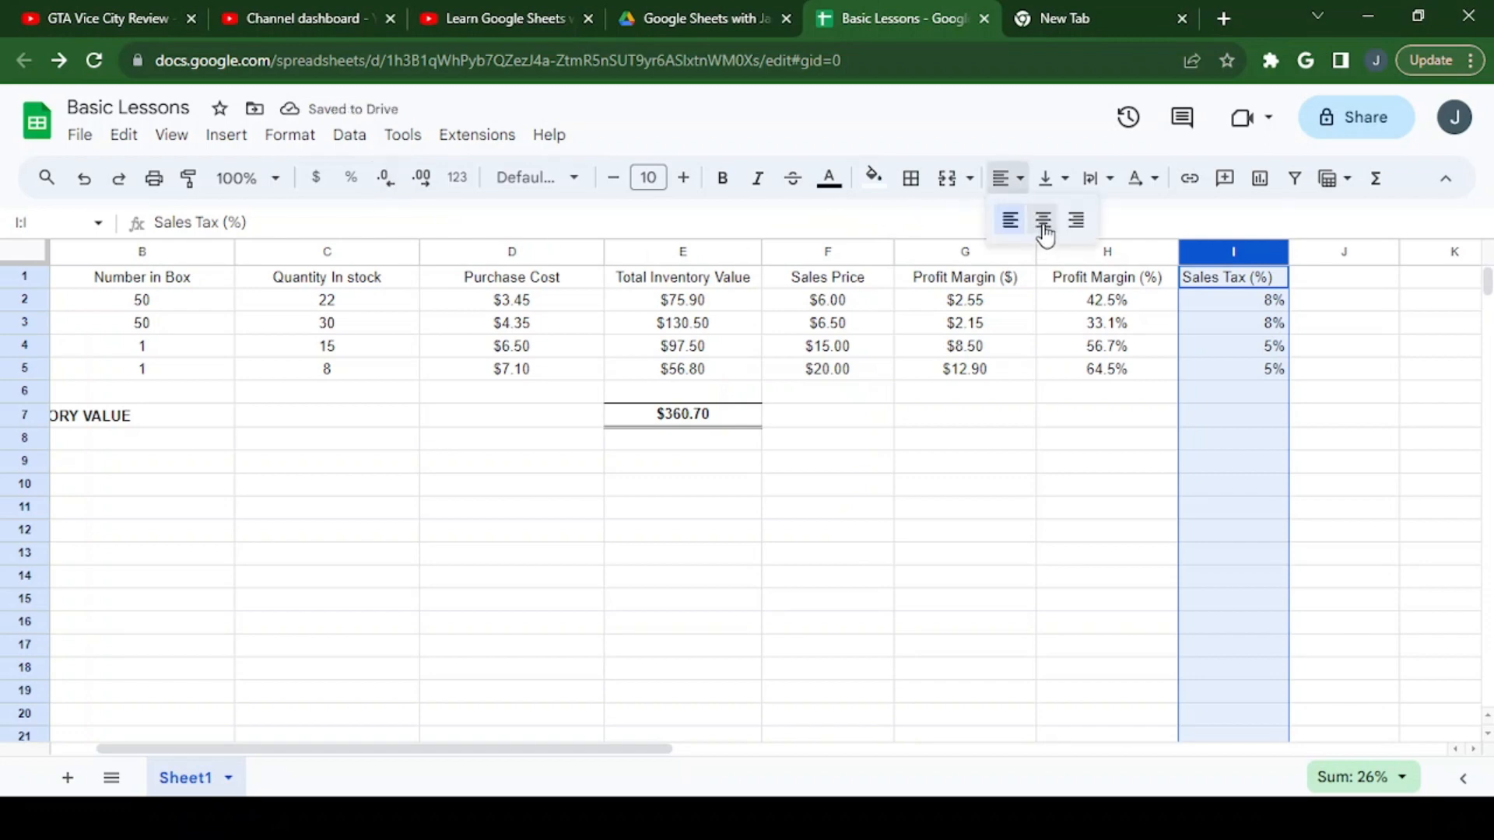
{"action": "left_click", "coordinate": [1043, 220]}
{"action": "left_click", "coordinate": [1254, 306]}
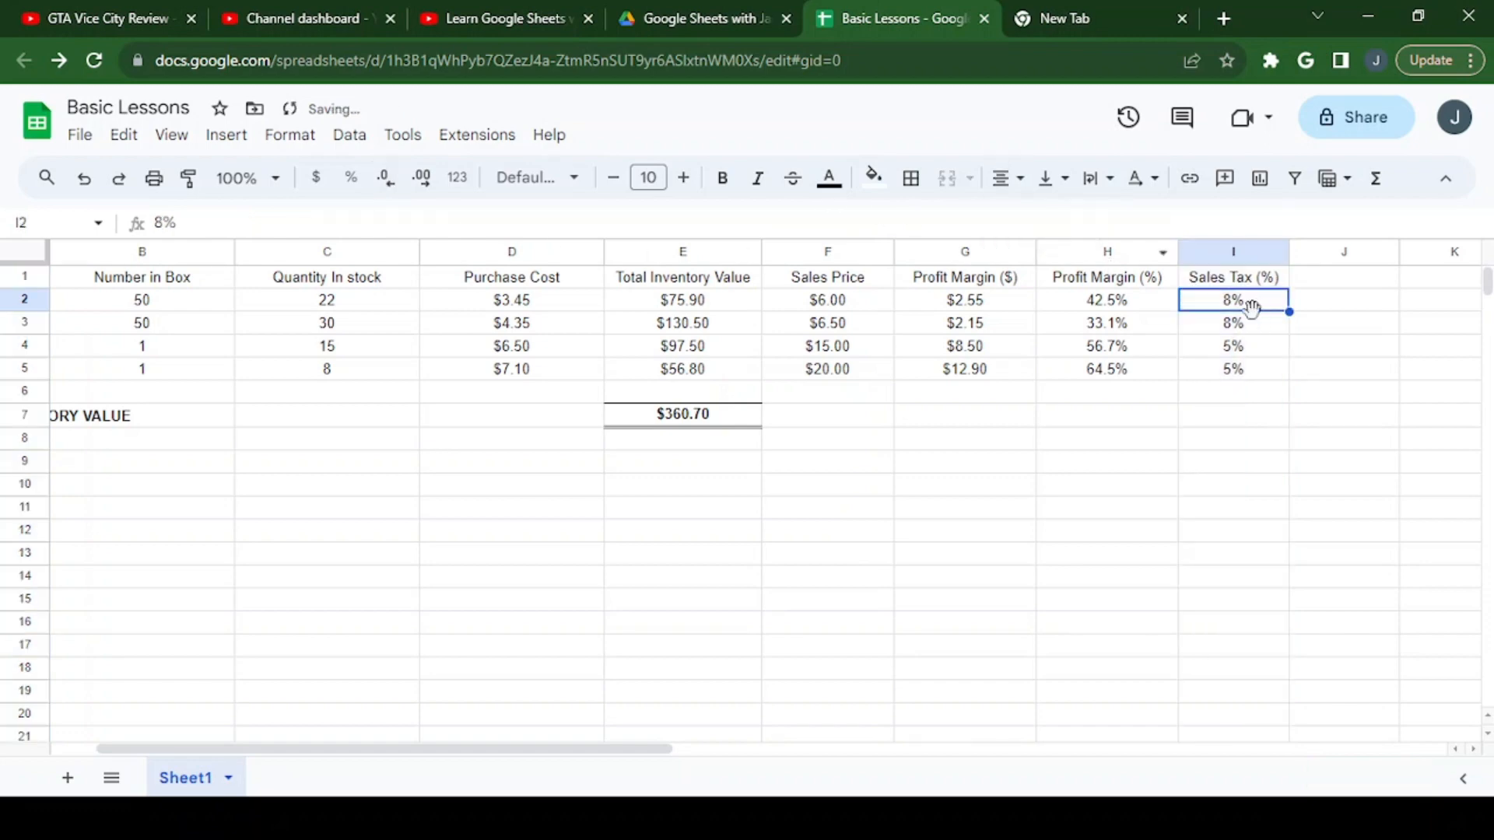
{"action": "left_click", "coordinate": [1255, 328]}
{"action": "left_click", "coordinate": [1258, 345]}
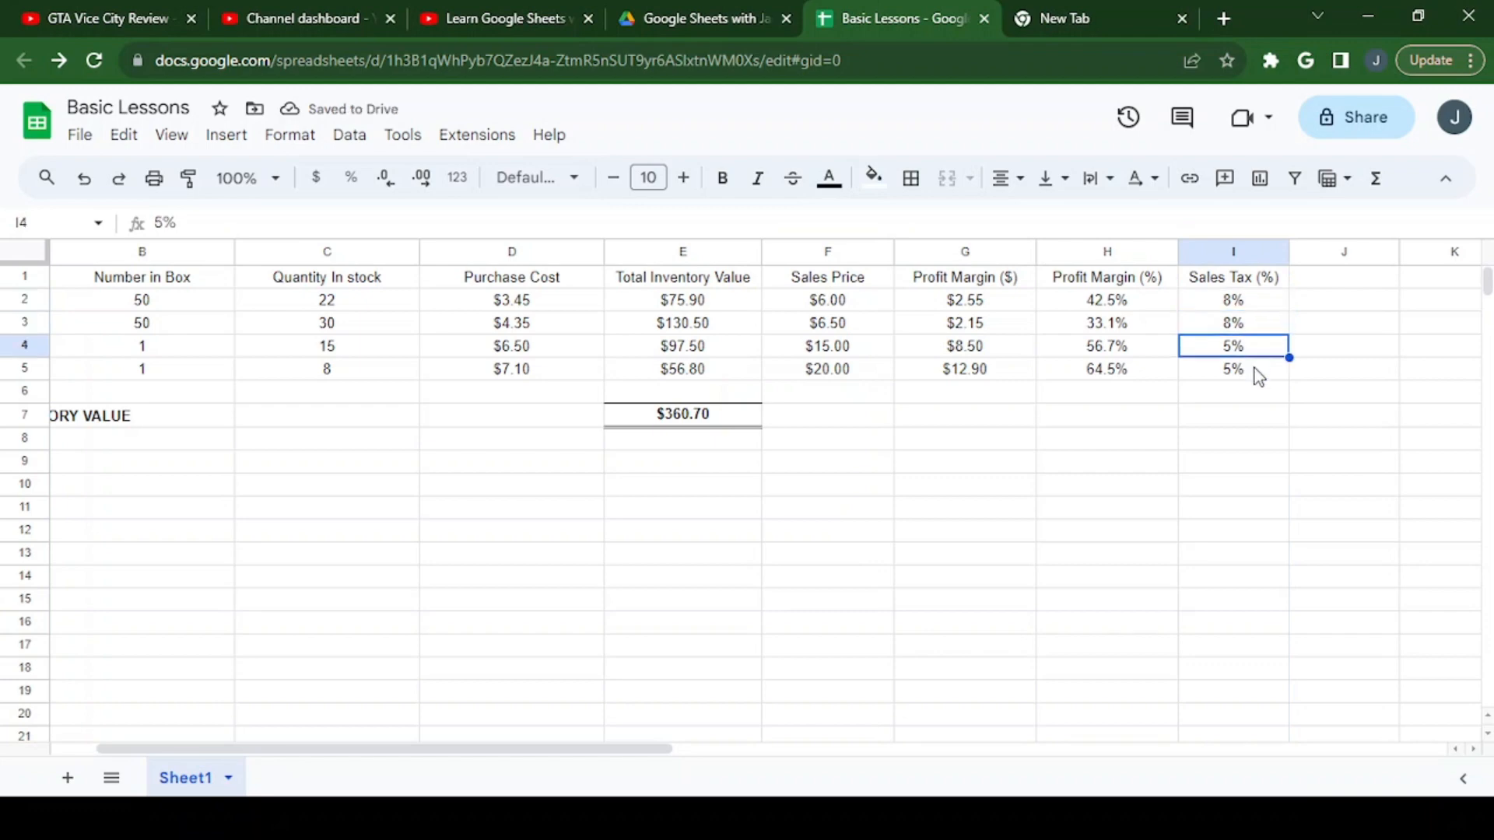
{"action": "left_click", "coordinate": [1254, 368]}
{"action": "left_click", "coordinate": [1258, 324]}
Enter the header "Sales Tax ($)" in cell J1
{"action": "left_click", "coordinate": [1330, 279]}
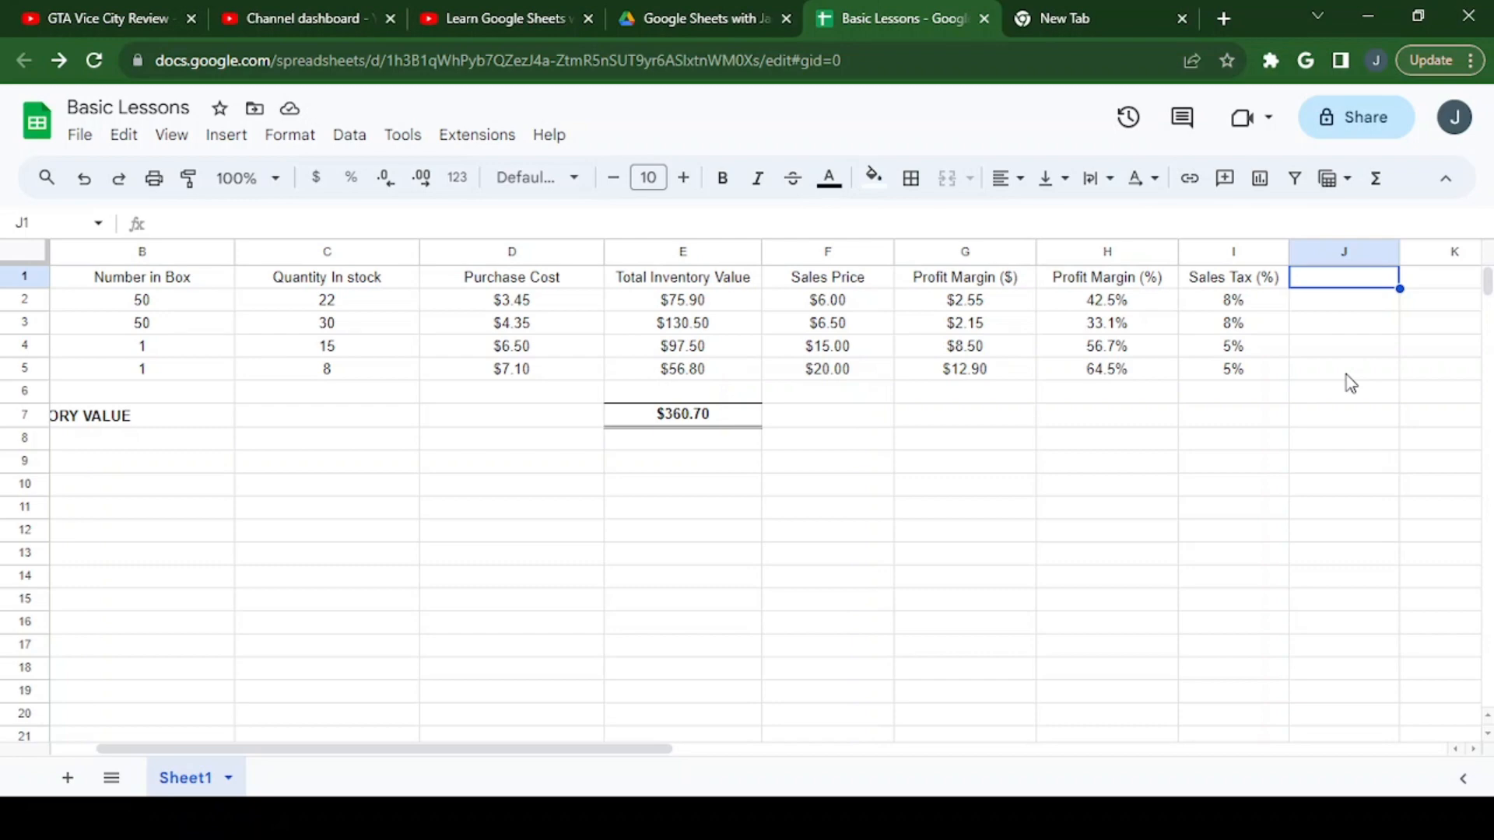
{"action": "type", "text": "Sales Tax"}
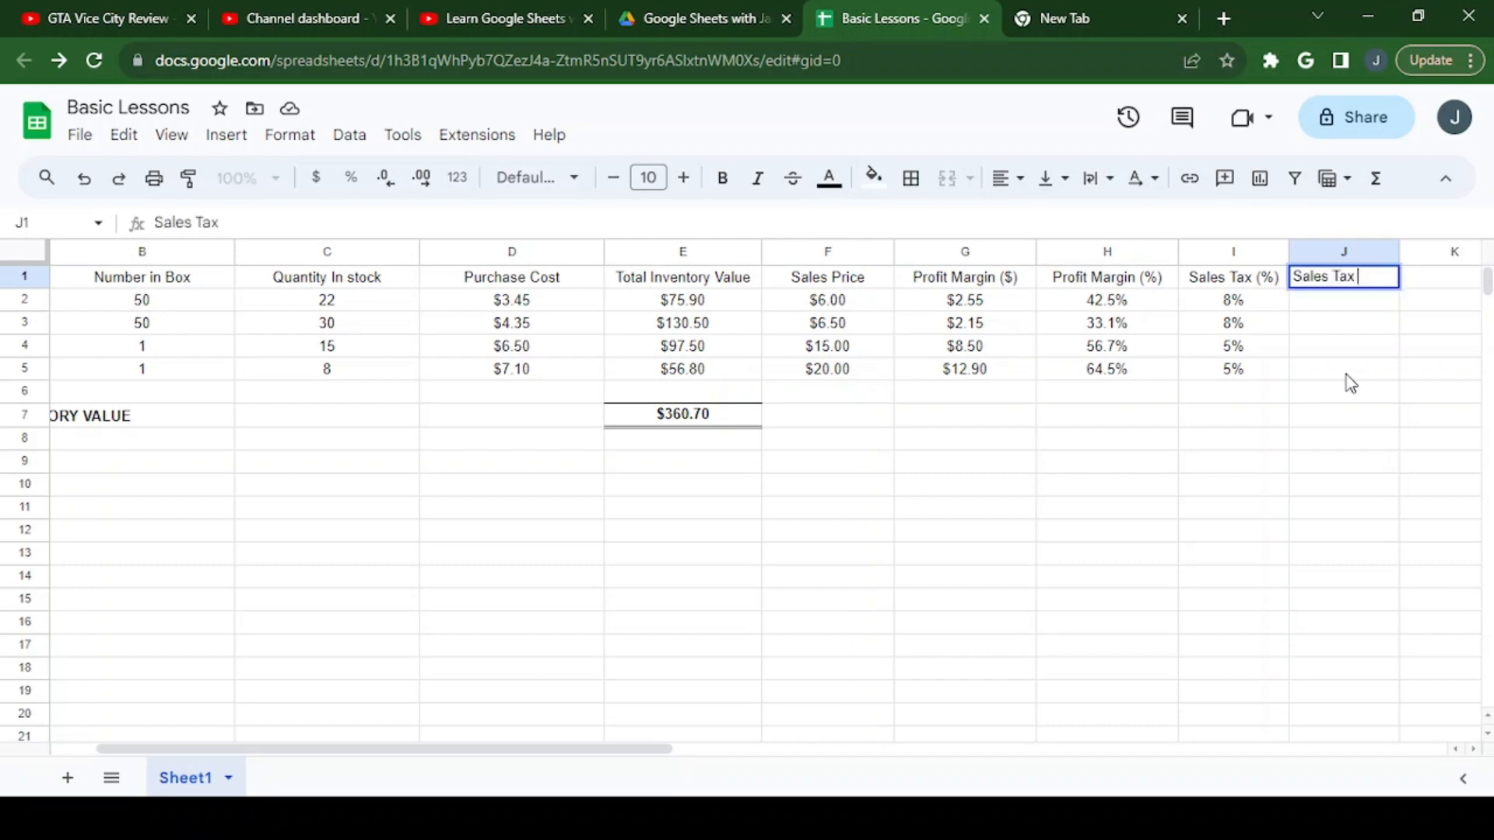
{"action": "type", "text": " ($)"}
{"action": "key", "text": "Return"}
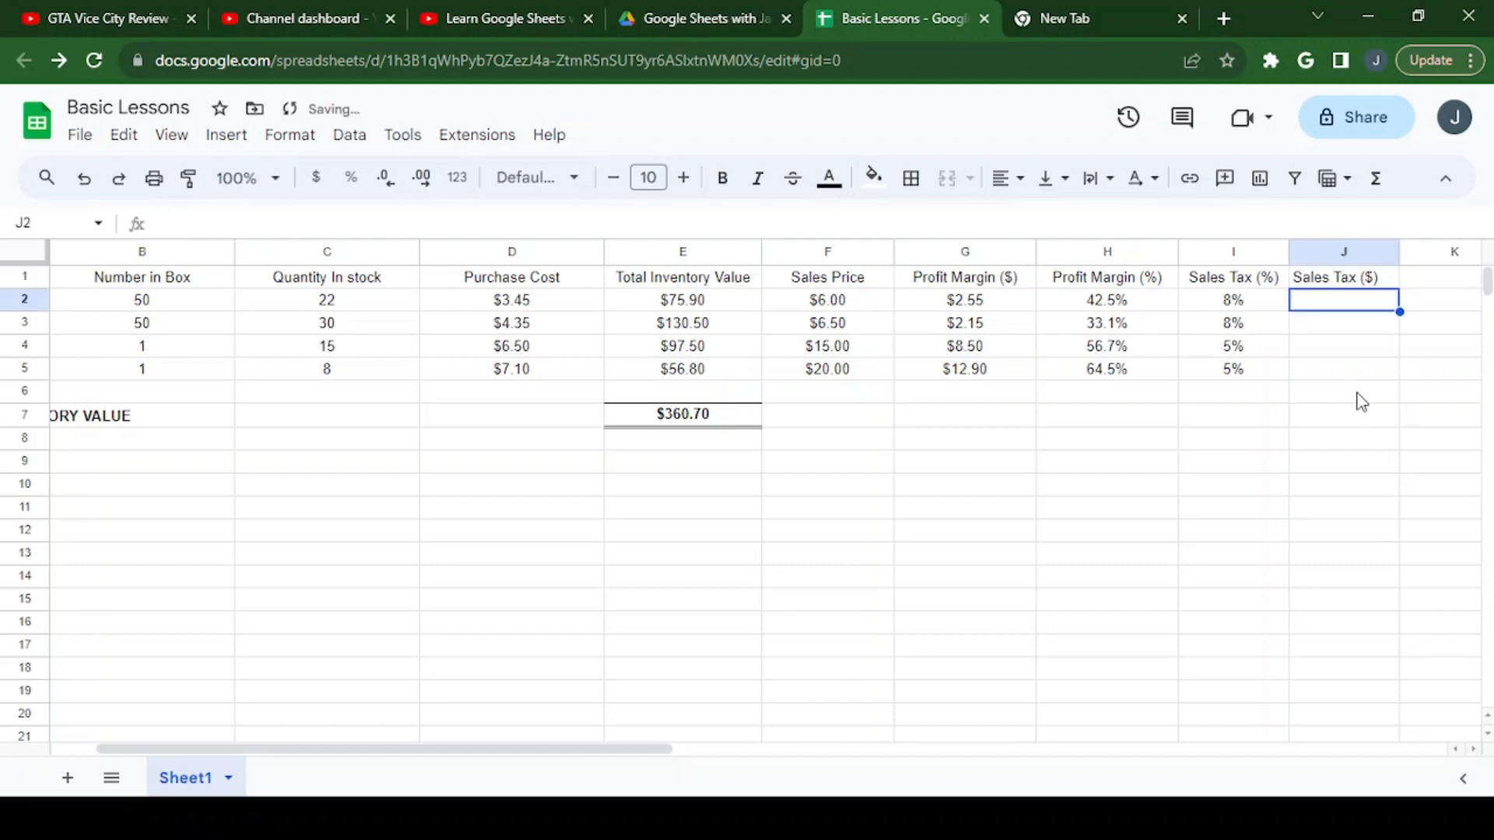
Enter the formula =F2*I2 in cell J2 to multiply the sales price by the sales tax rate
{"action": "type", "text": "="}
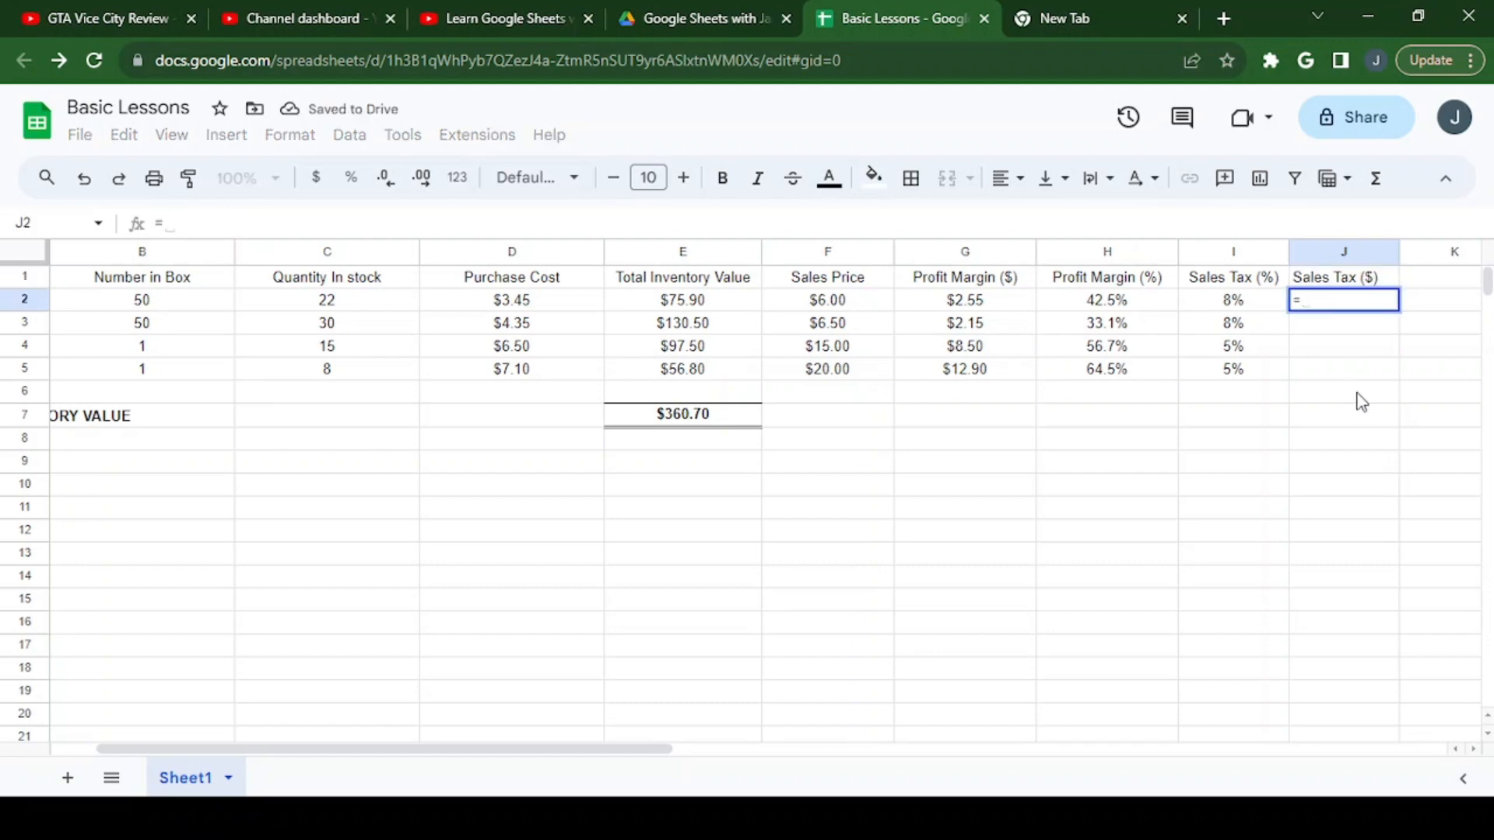
{"action": "key", "text": "Left"}
{"action": "key", "text": "Left"}
{"action": "key", "text": "Left"}
{"action": "key", "text": "Left"}
{"action": "key", "text": "Left"}
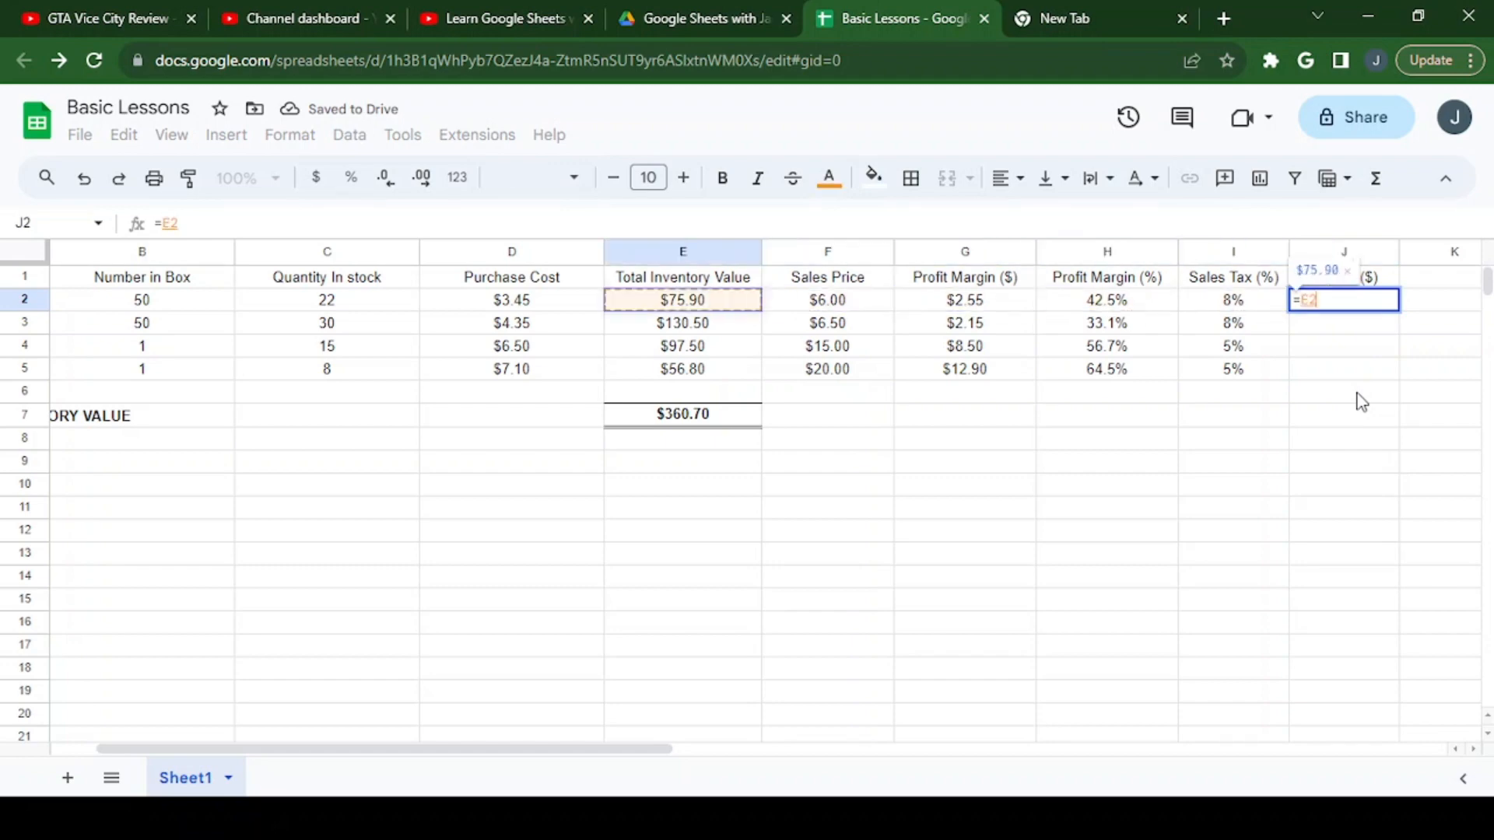
{"action": "key", "text": "Right"}
{"action": "type", "text": "*"}
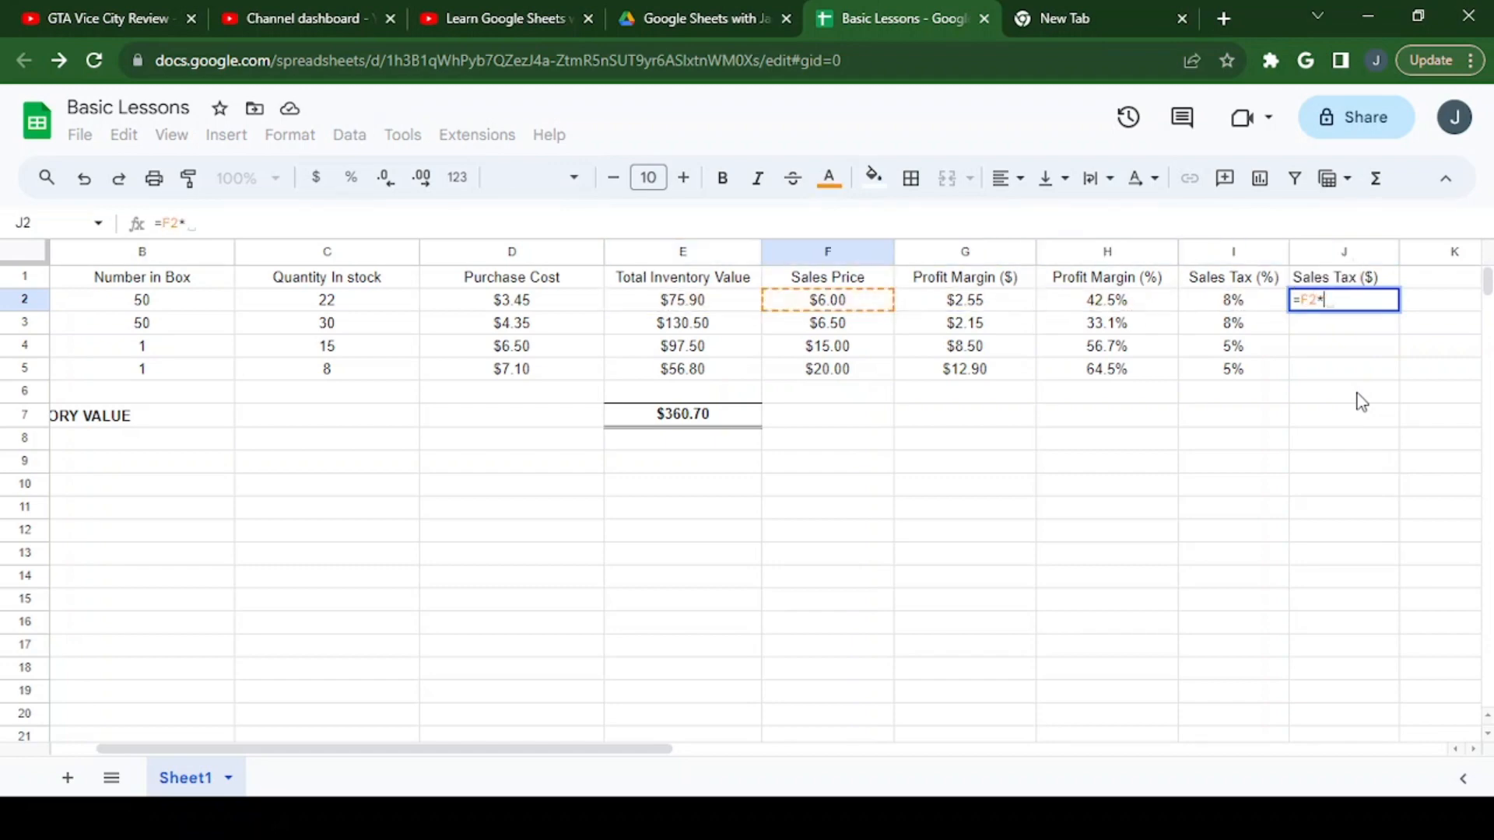
{"action": "key", "text": "Left"}
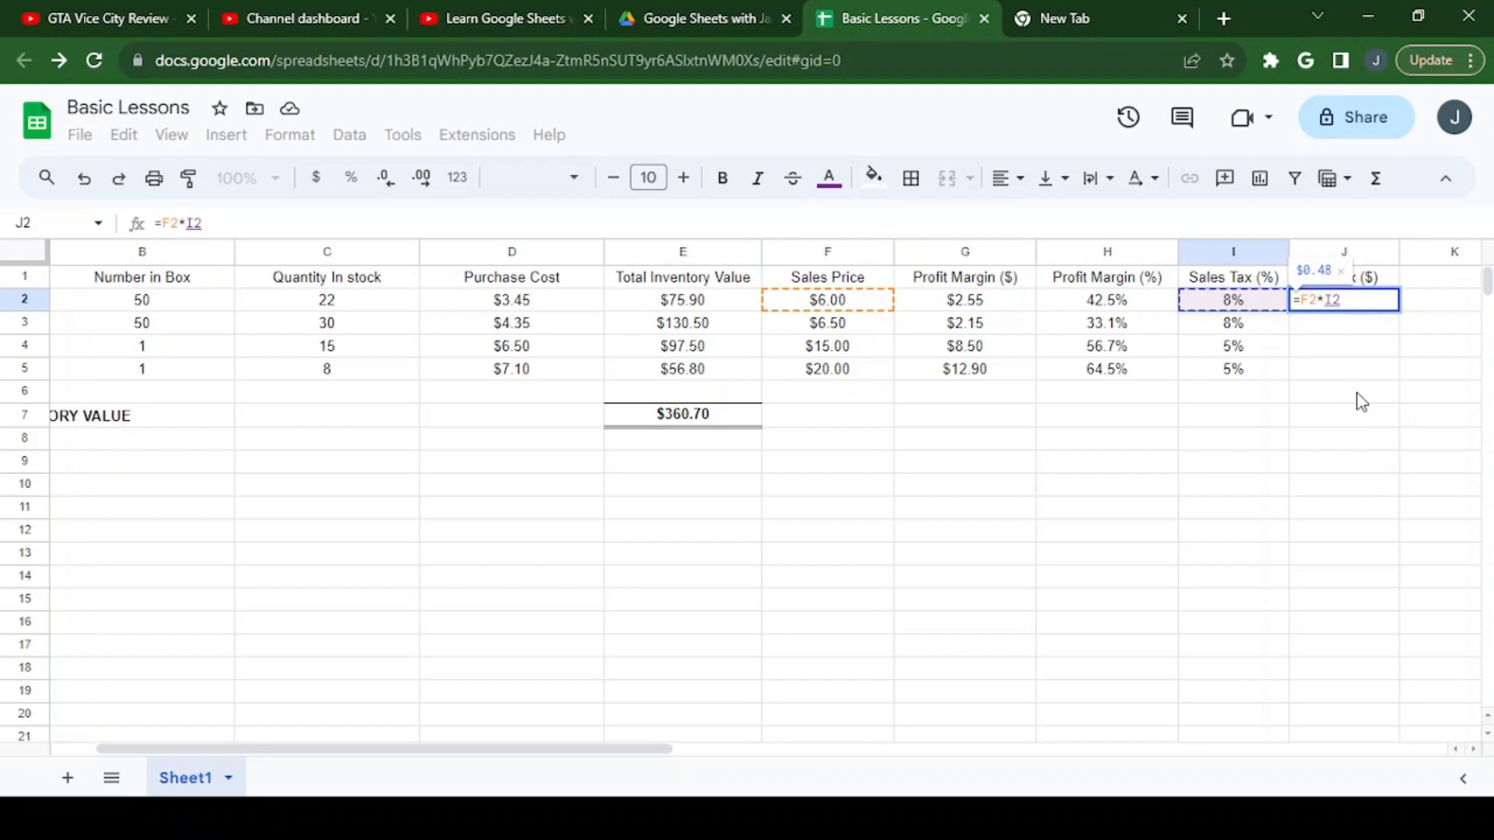
{"action": "key", "text": "Return"}
Copy the sales tax formula from J2 into J3:J5 for the remaining items
{"action": "key", "text": "Up"}
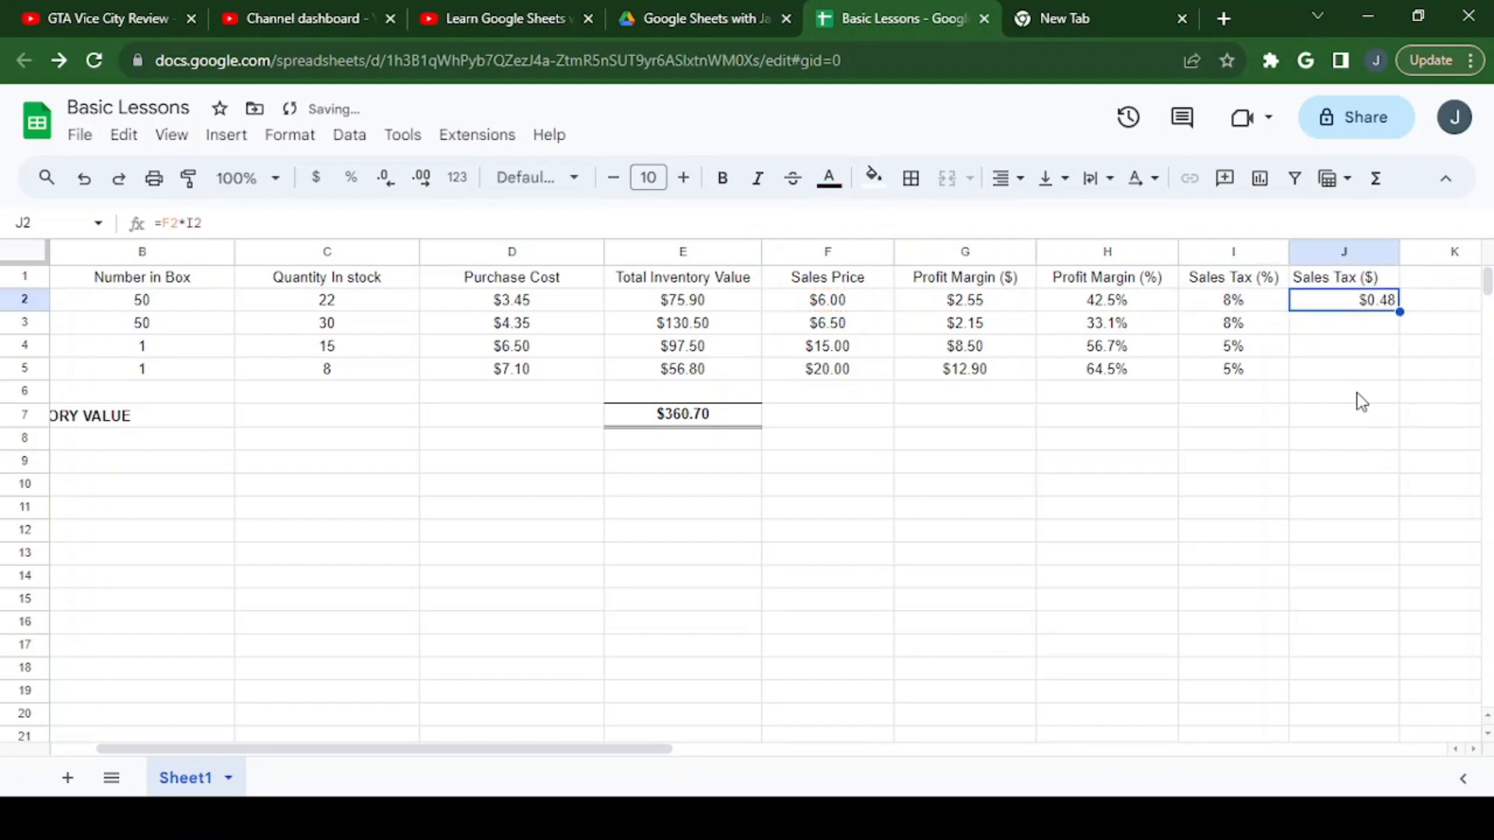
{"action": "key", "text": "ctrl+c"}
{"action": "key", "text": "Down"}
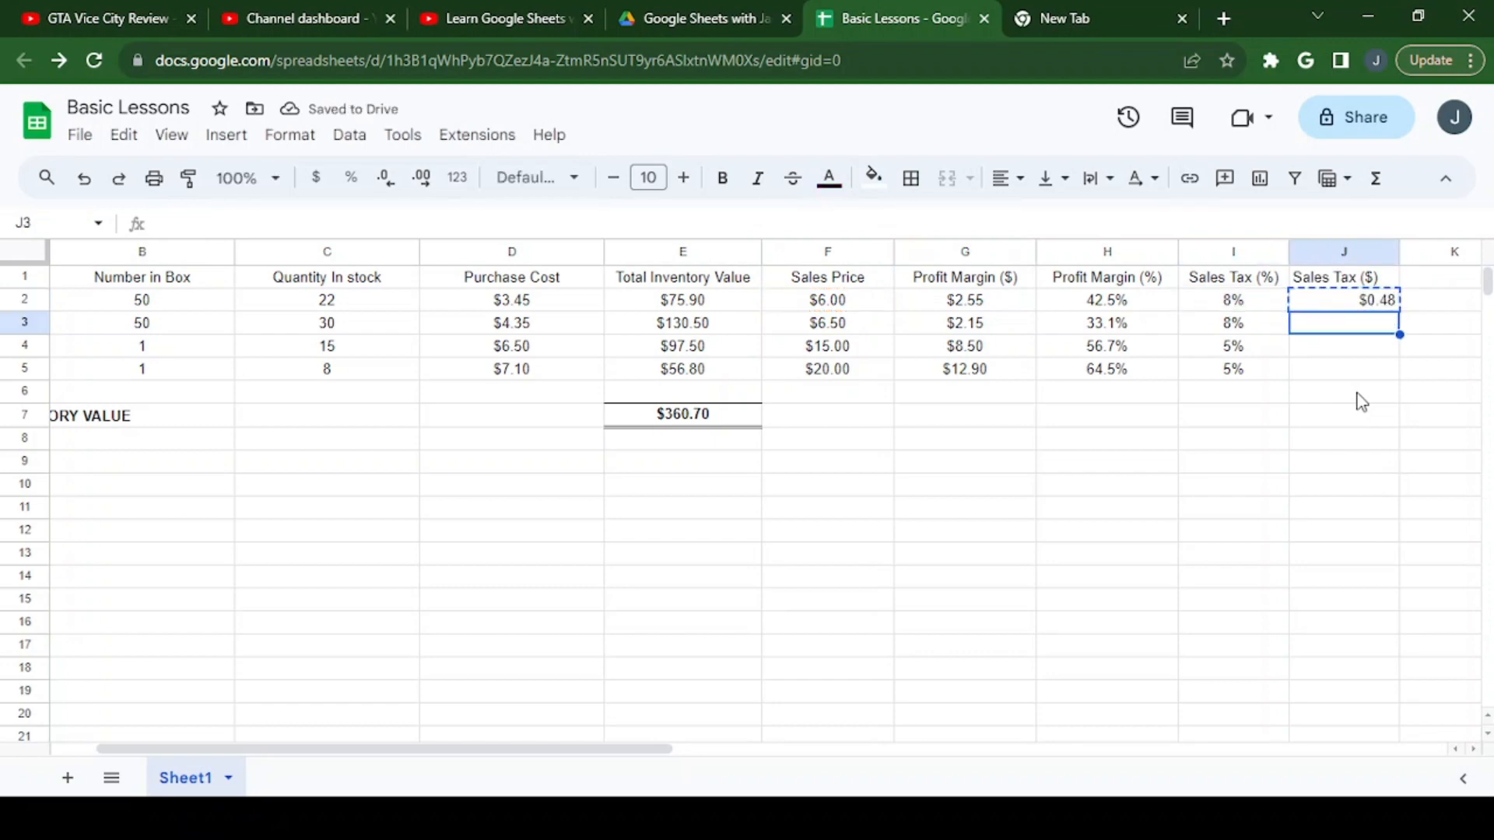
{"action": "key", "text": "shift+Down"}
{"action": "key", "text": "shift+Down"}
{"action": "key", "text": "shift+Down"}
{"action": "key", "text": "shift+Up"}
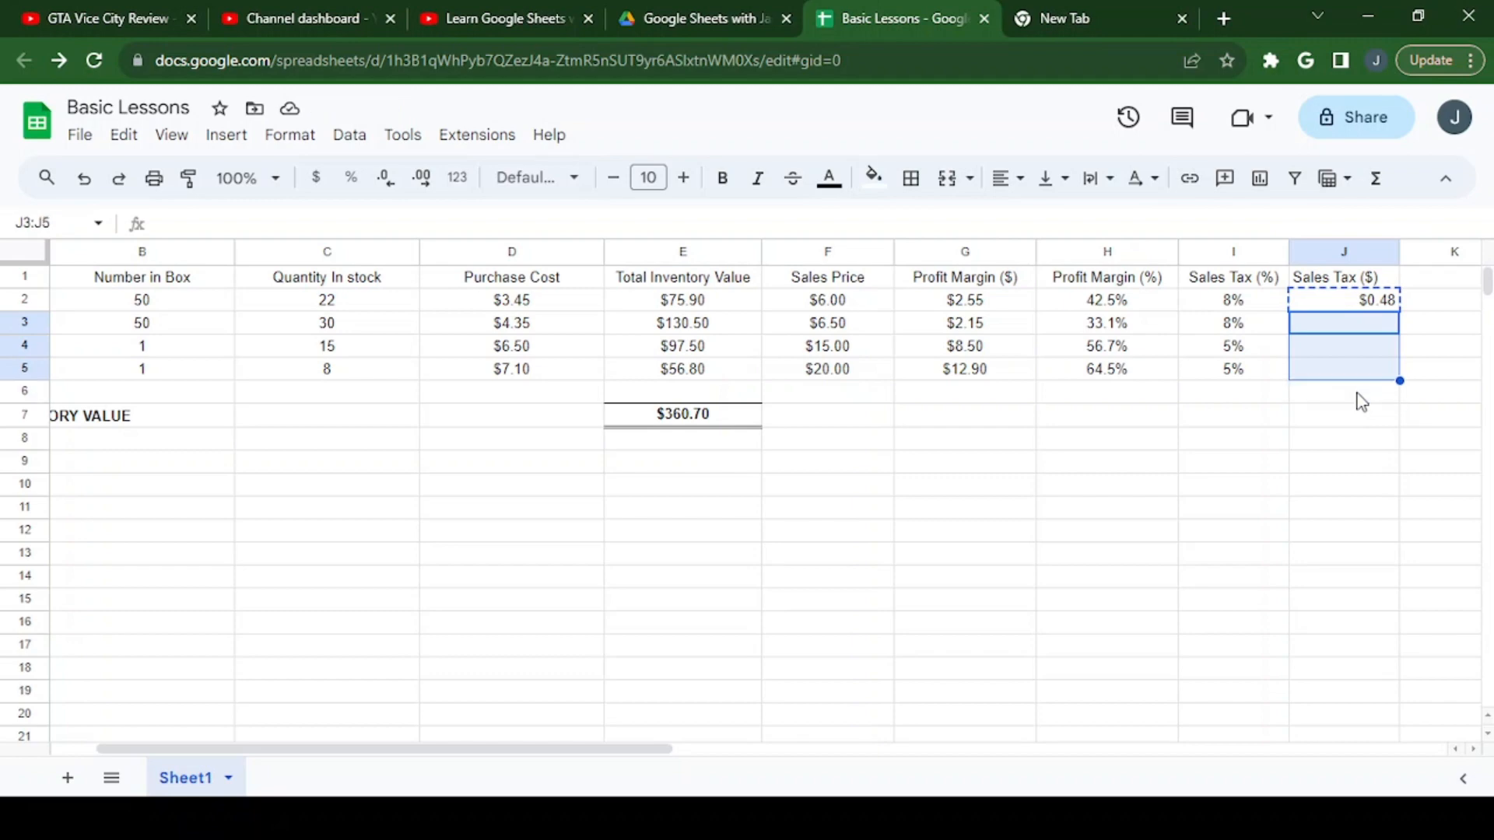
{"action": "key", "text": "ctrl+v"}
{"action": "key", "text": "Down"}
{"action": "key", "text": "Up"}
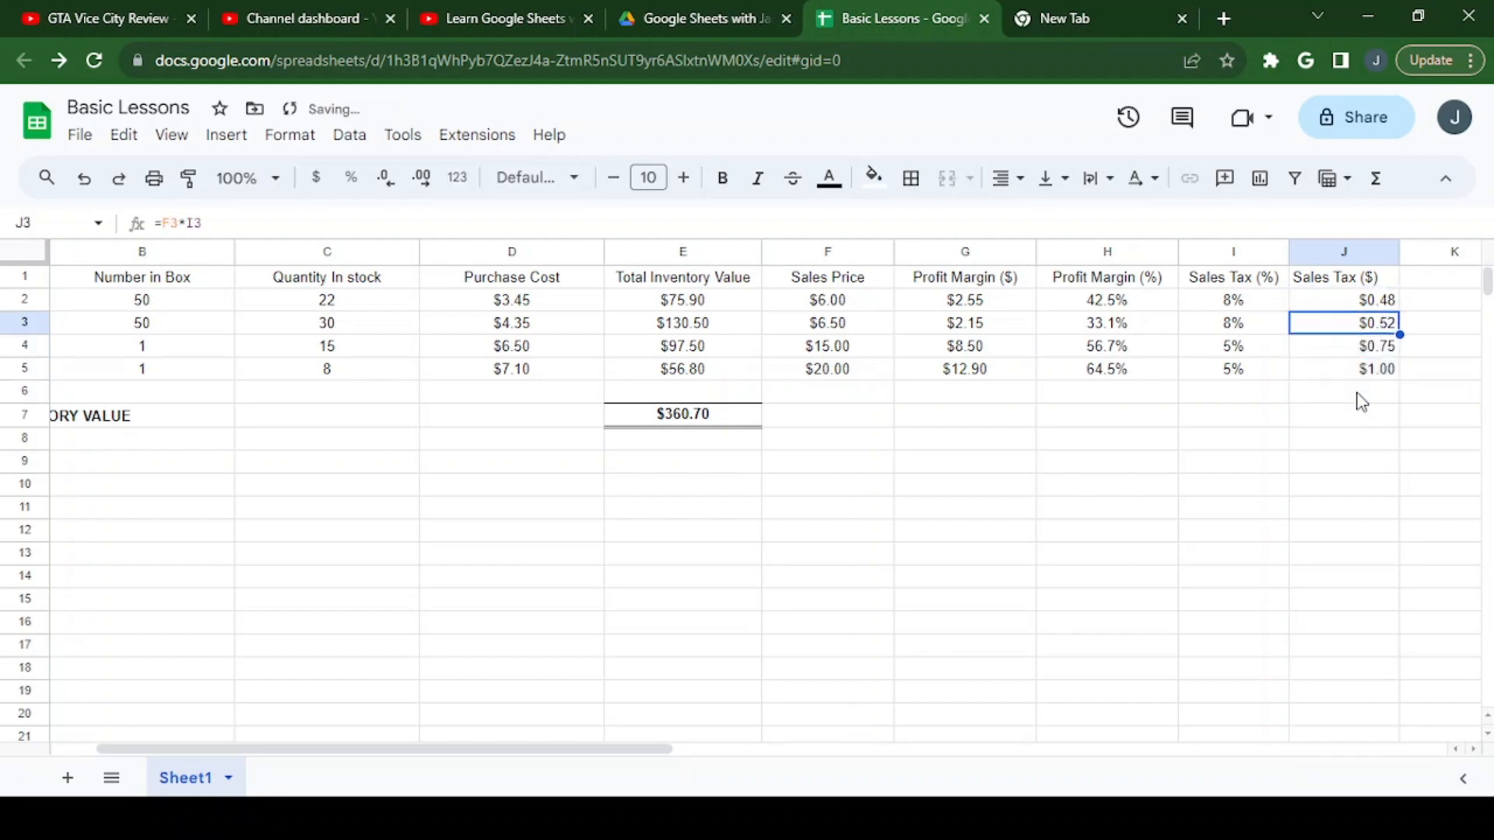
Center-align the whole Sales Tax ($) column J
{"action": "left_click", "coordinate": [1332, 303]}
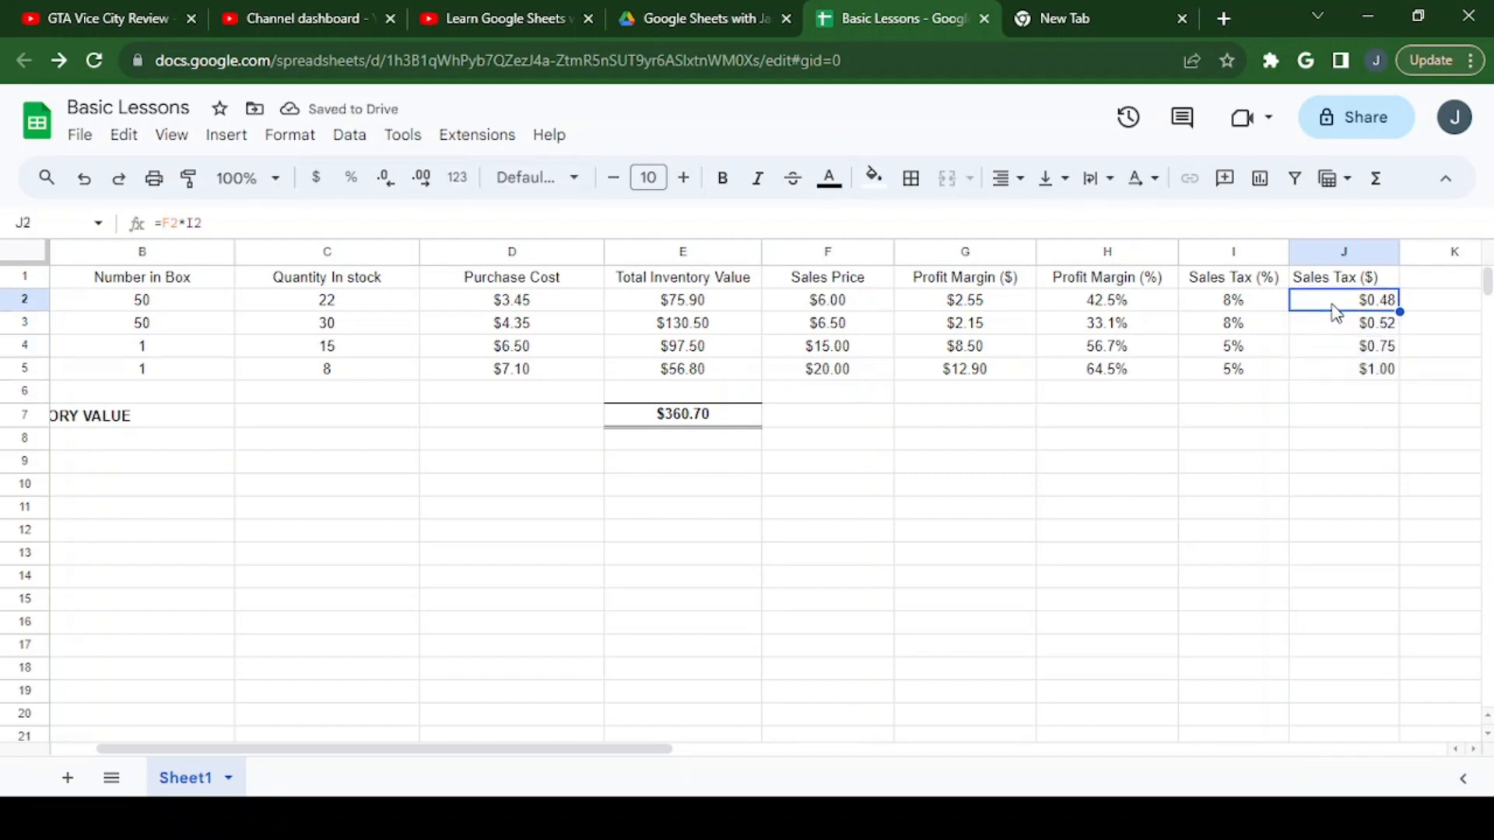
{"action": "left_click", "coordinate": [857, 302]}
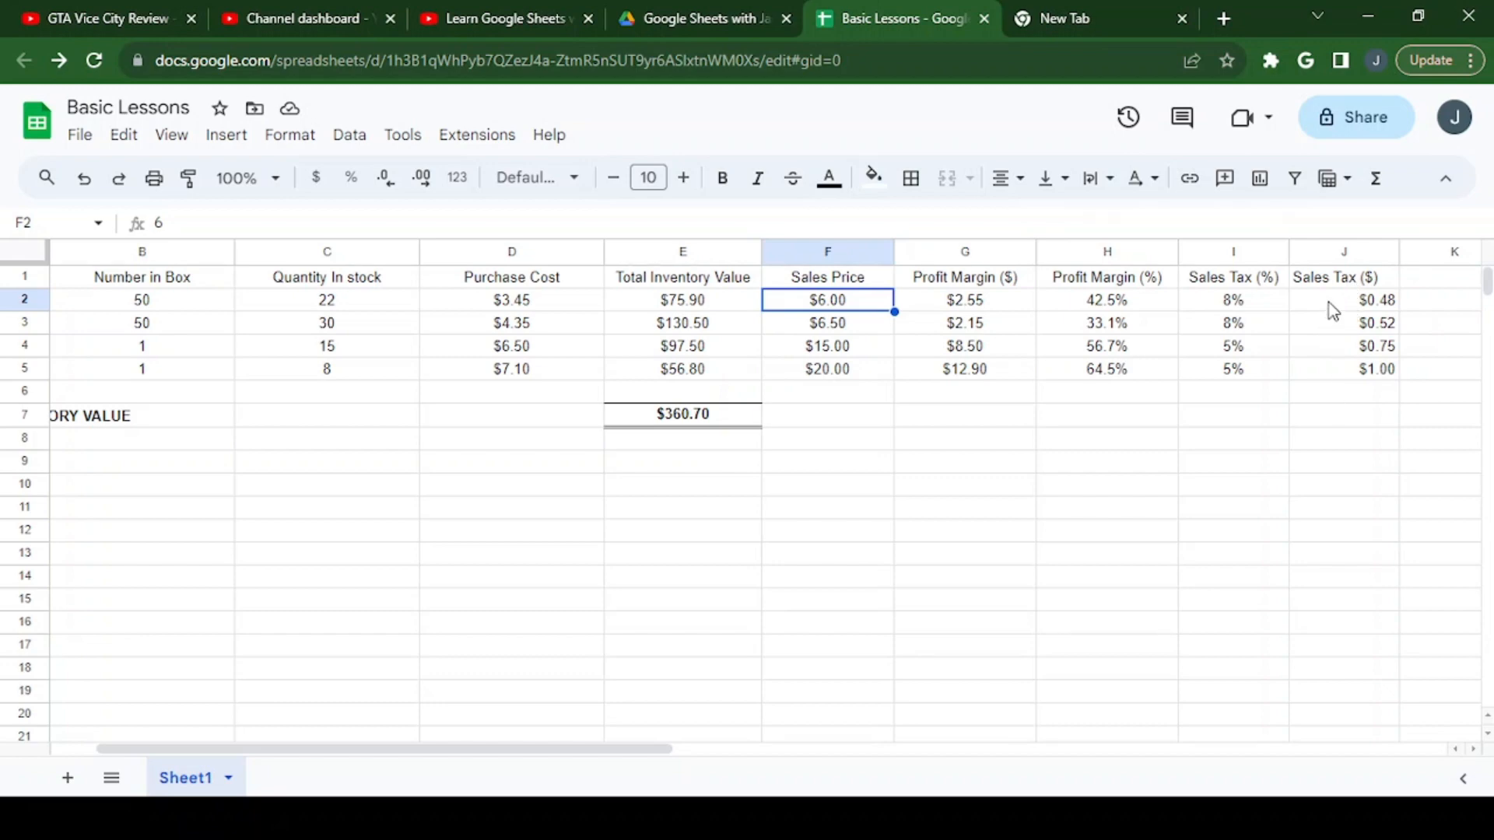
{"action": "left_click_drag", "start_coordinate": [1344, 300], "coordinate": [1338, 376]}
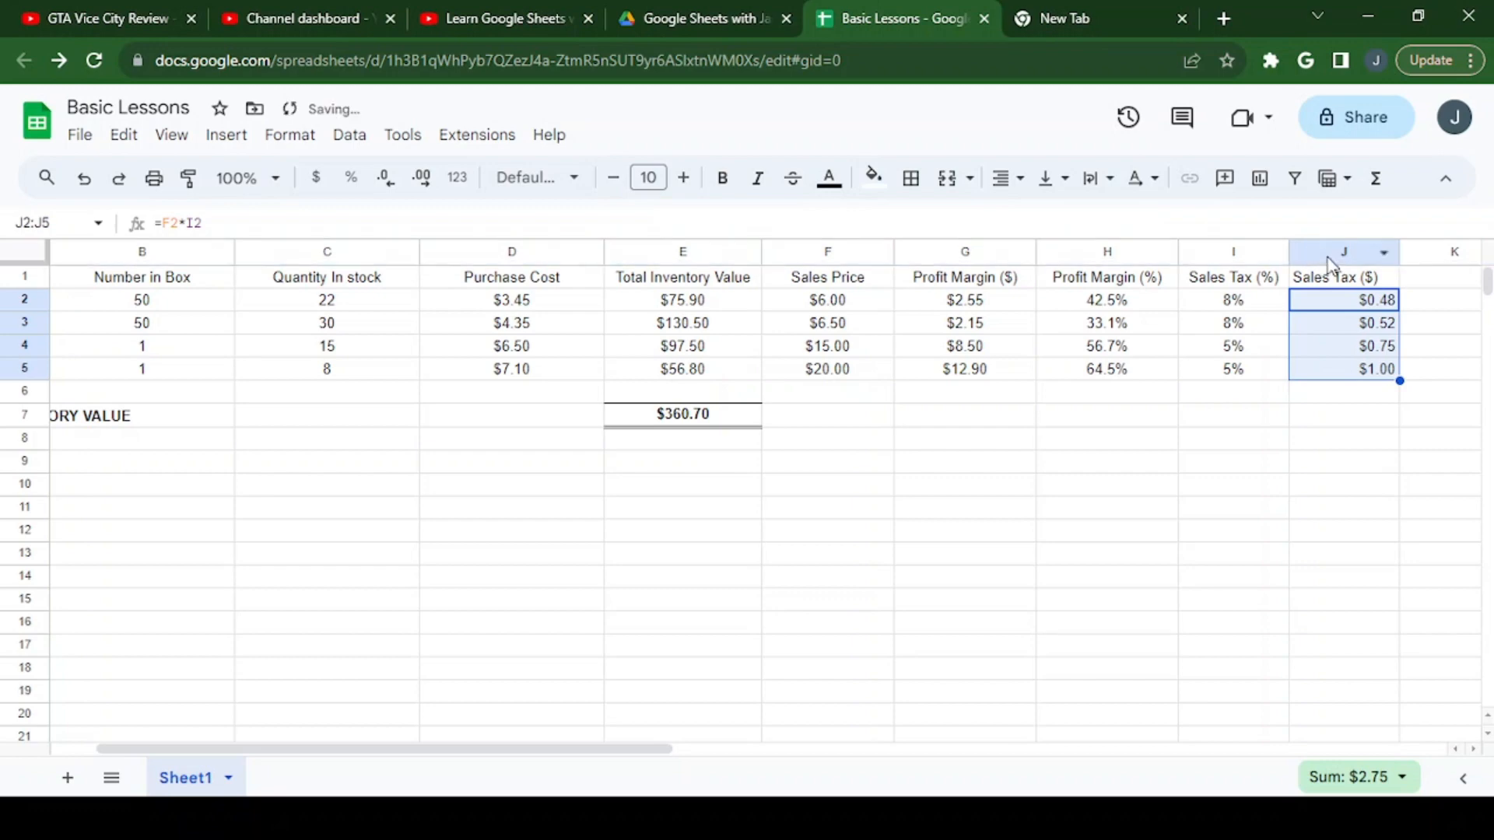
{"action": "left_click", "coordinate": [1307, 251]}
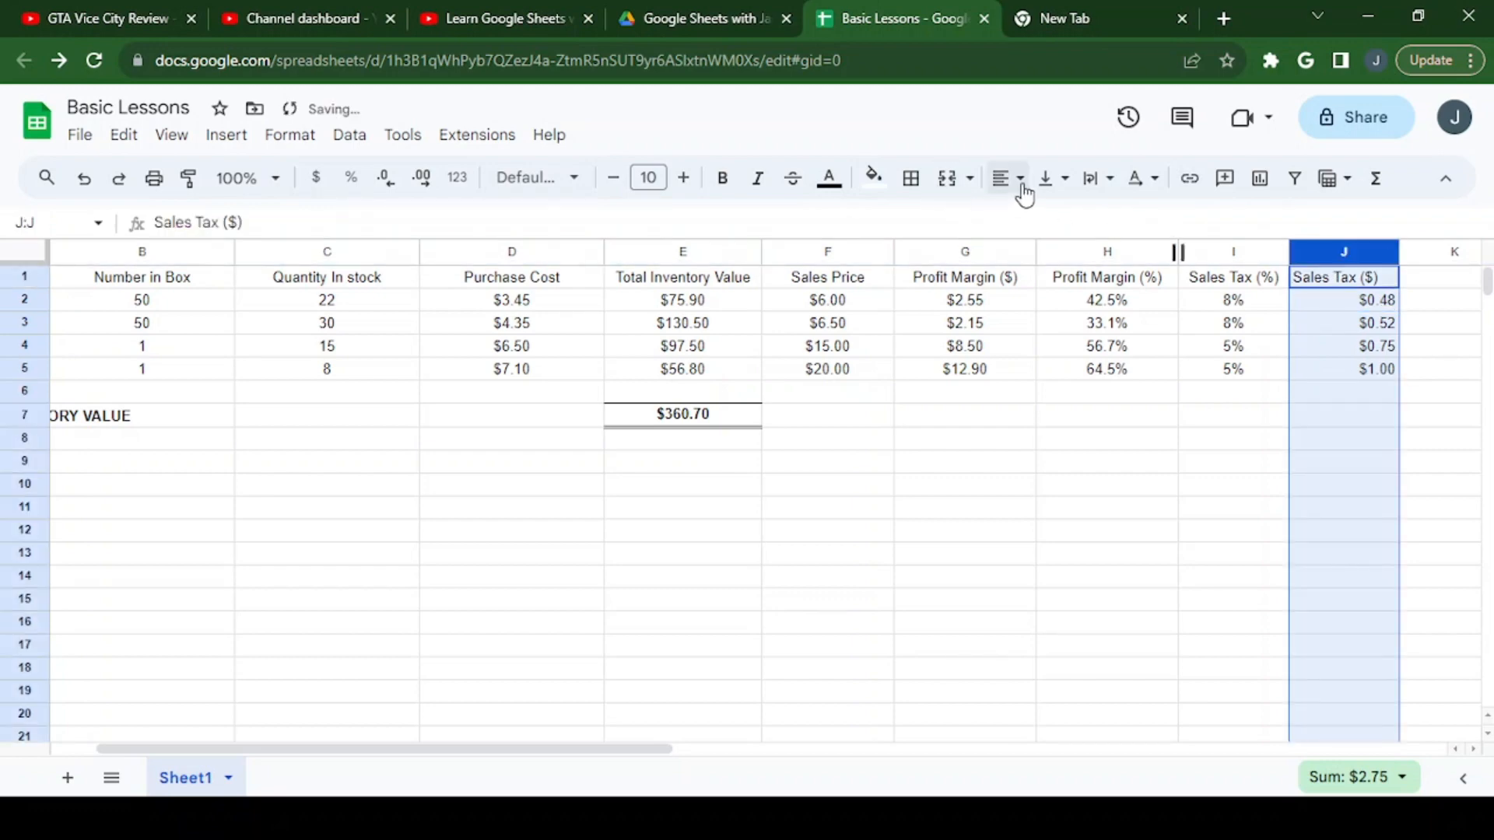
{"action": "left_click", "coordinate": [1007, 178]}
{"action": "left_click", "coordinate": [1044, 224]}
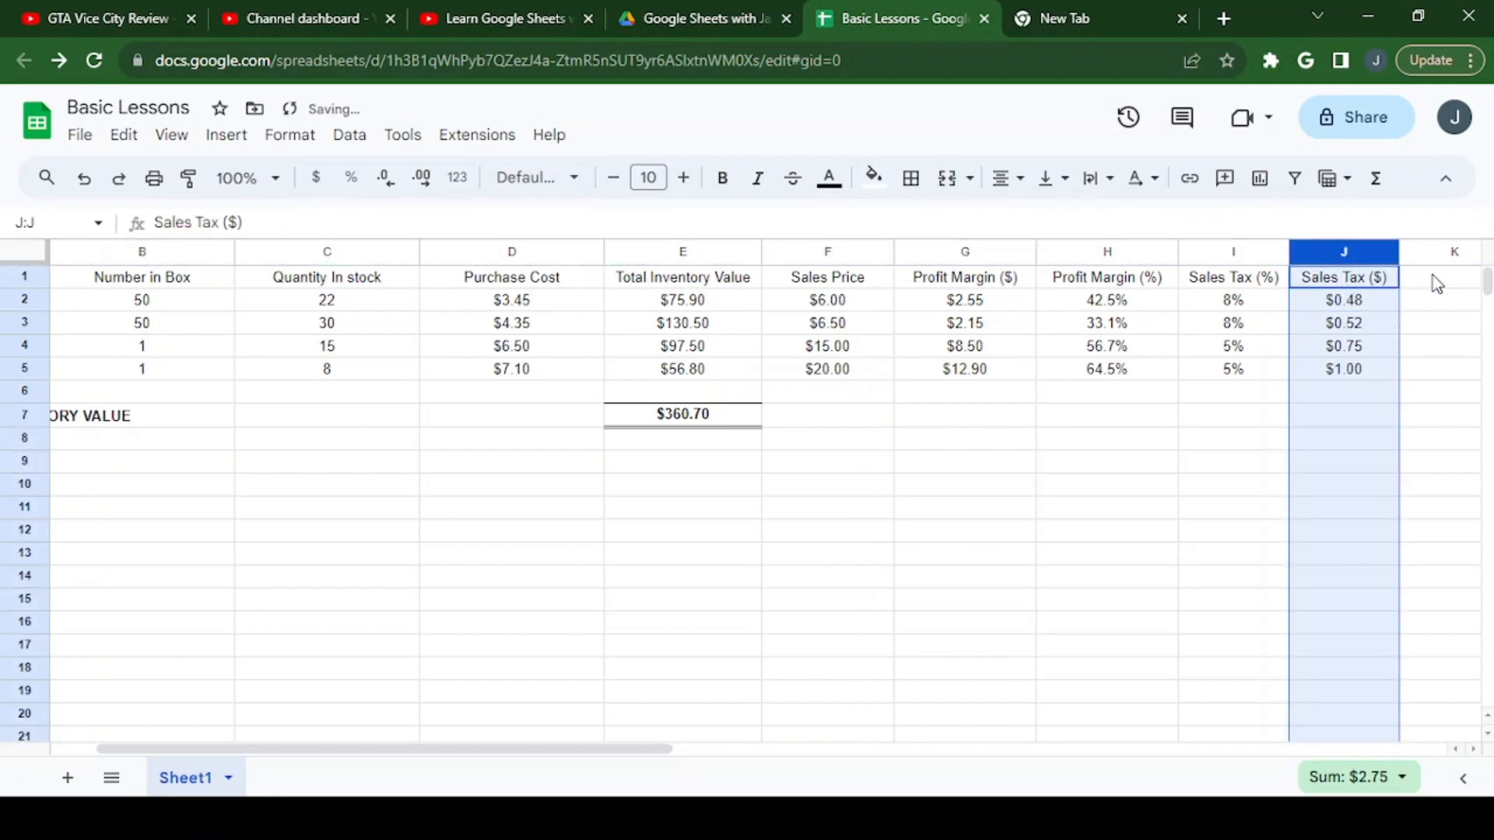
Make the header row A1:J1 bold, from Item Description through Sales Tax ($)
{"action": "left_click", "coordinate": [1437, 285]}
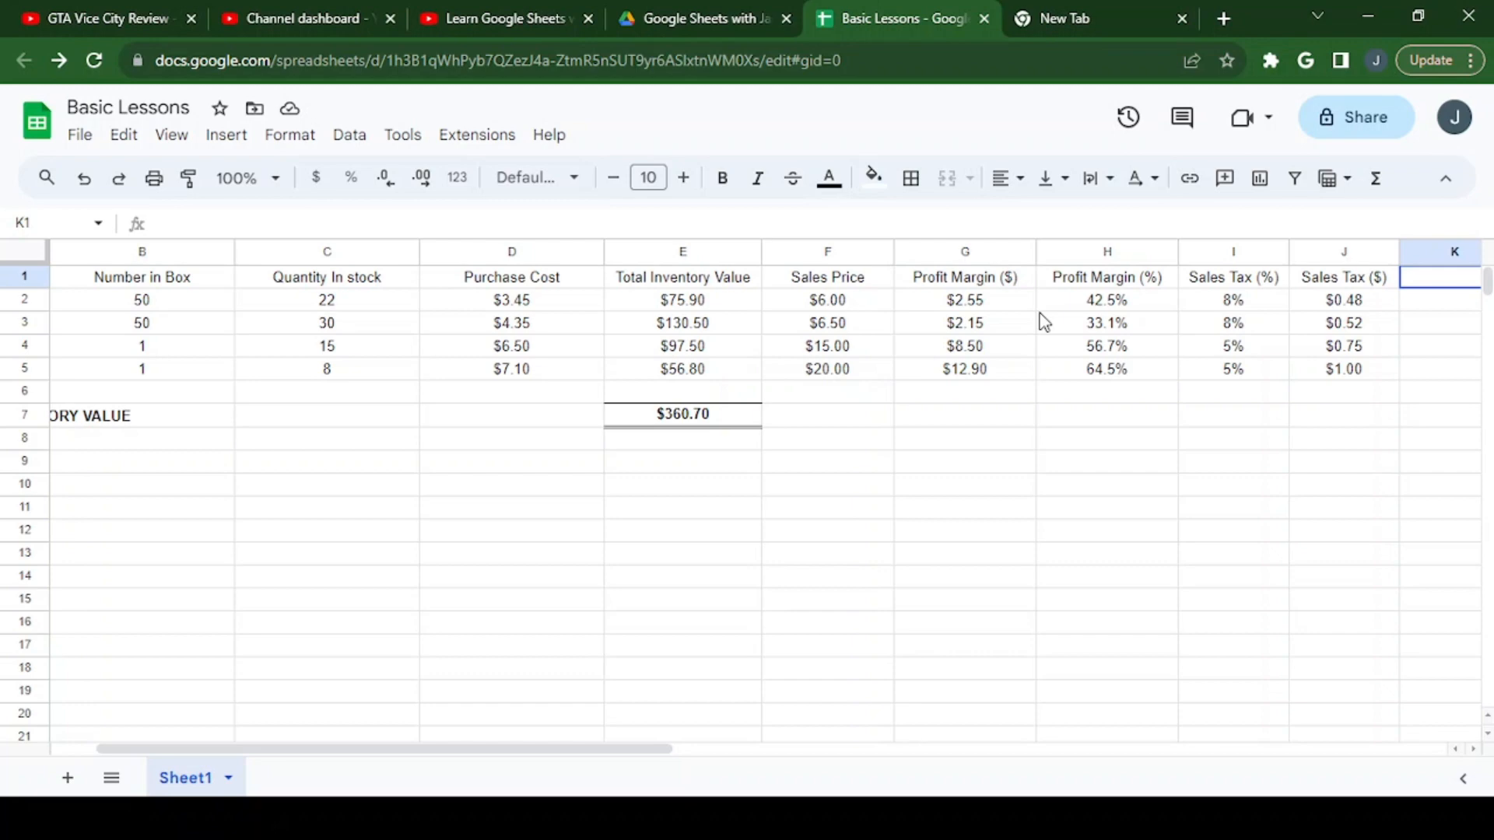
{"action": "key", "text": "Right"}
{"action": "key", "text": "Right"}
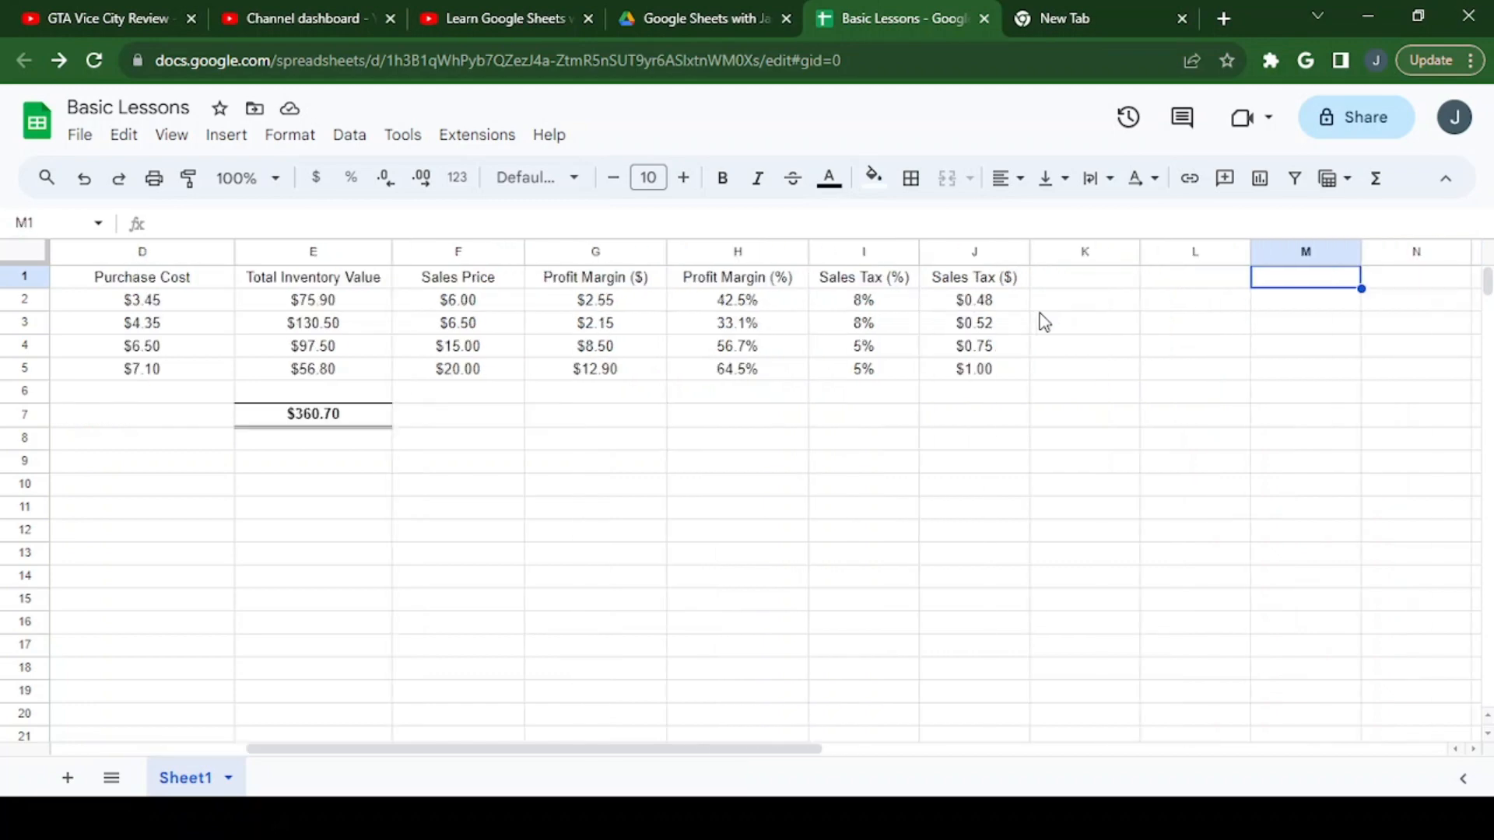
{"action": "key", "text": "Left"}
{"action": "key", "text": "Left"}
{"action": "key", "text": "Left"}
{"action": "key", "text": "Left"}
{"action": "key", "text": "Left"}
{"action": "key", "text": "Left"}
{"action": "key", "text": "Left"}
{"action": "key", "text": "Left"}
{"action": "key", "text": "Left"}
{"action": "key", "text": "Left"}
{"action": "key", "text": "Left"}
{"action": "key", "text": "Left"}
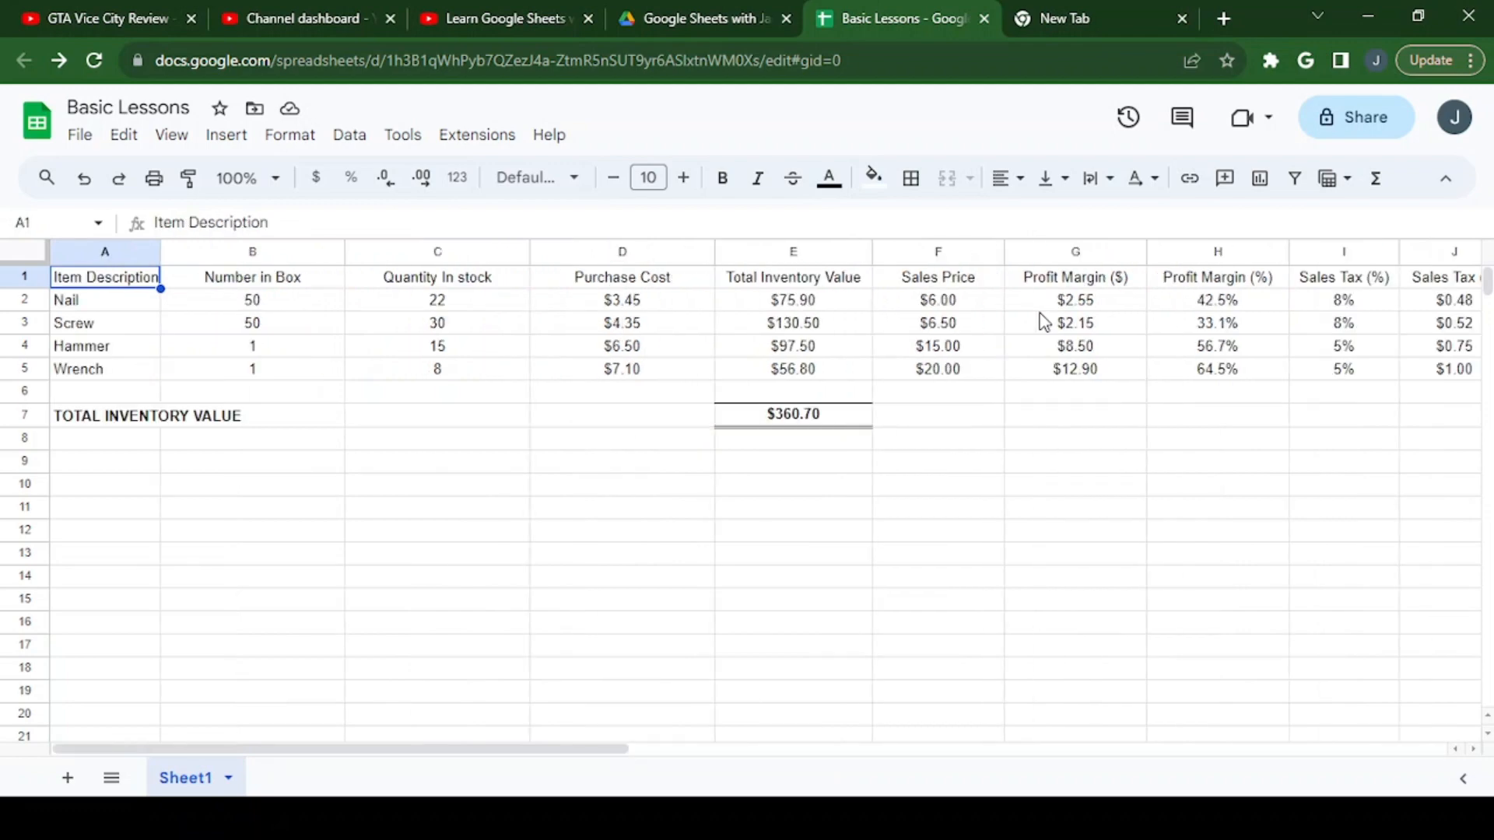
{"action": "key", "text": "shift+Right"}
{"action": "key", "text": "shift+Right"}
{"action": "key", "text": "shift+Right"}
{"action": "key", "text": "shift+Right"}
{"action": "key", "text": "shift+Right"}
{"action": "key", "text": "shift+Right"}
{"action": "key", "text": "shift+Right"}
{"action": "key", "text": "shift+Right"}
{"action": "key", "text": "shift+Right"}
{"action": "key", "text": "shift+Right"}
{"action": "key", "text": "shift+Right"}
{"action": "key", "text": "shift+Right"}
{"action": "key", "text": "shift+Left"}
{"action": "key", "text": "shift+Left"}
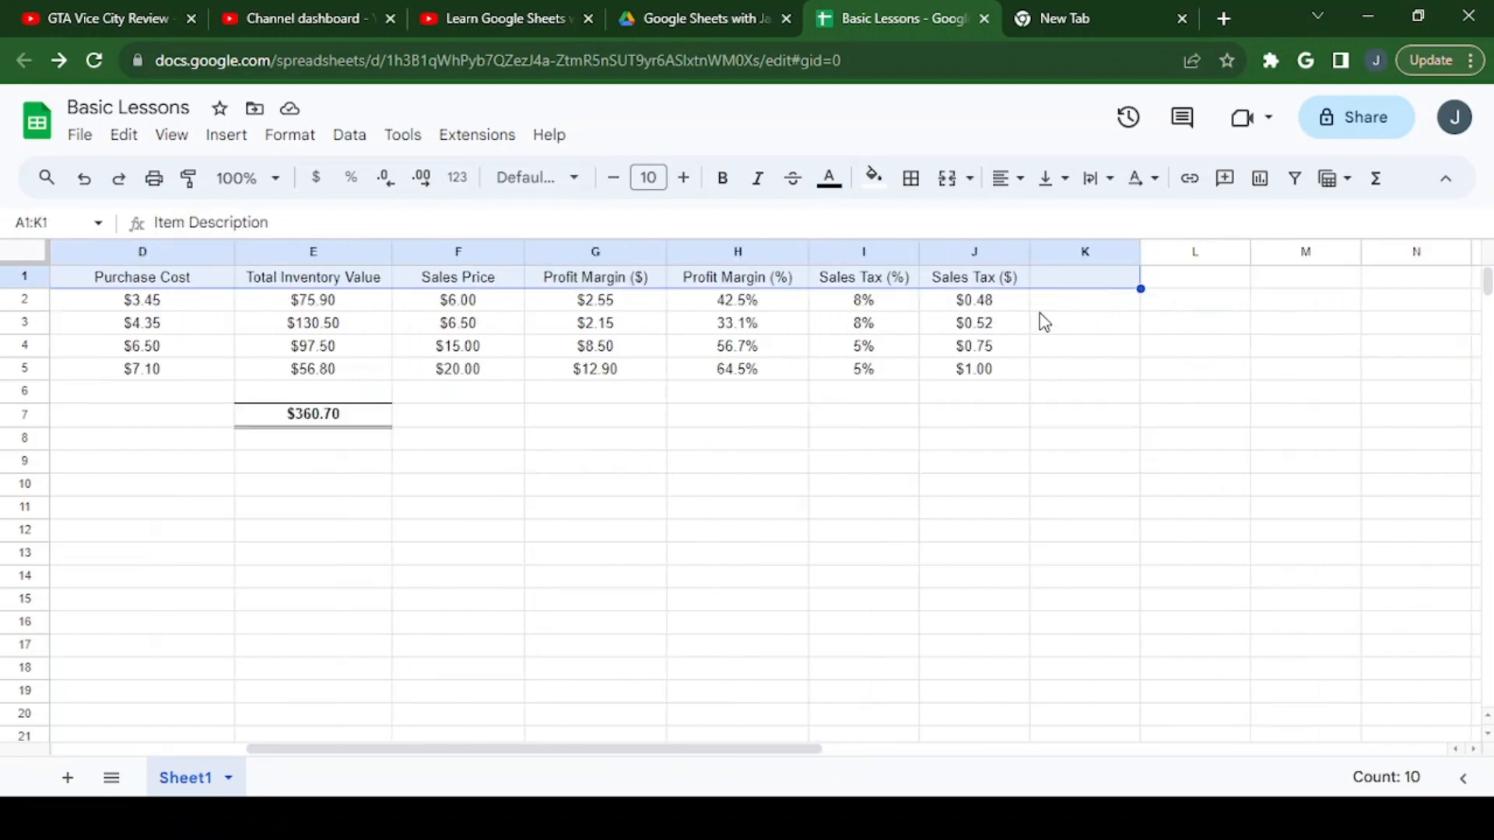
{"action": "key", "text": "shift+Left"}
{"action": "key", "text": "shift+Left"}
{"action": "key", "text": "shift+Right"}
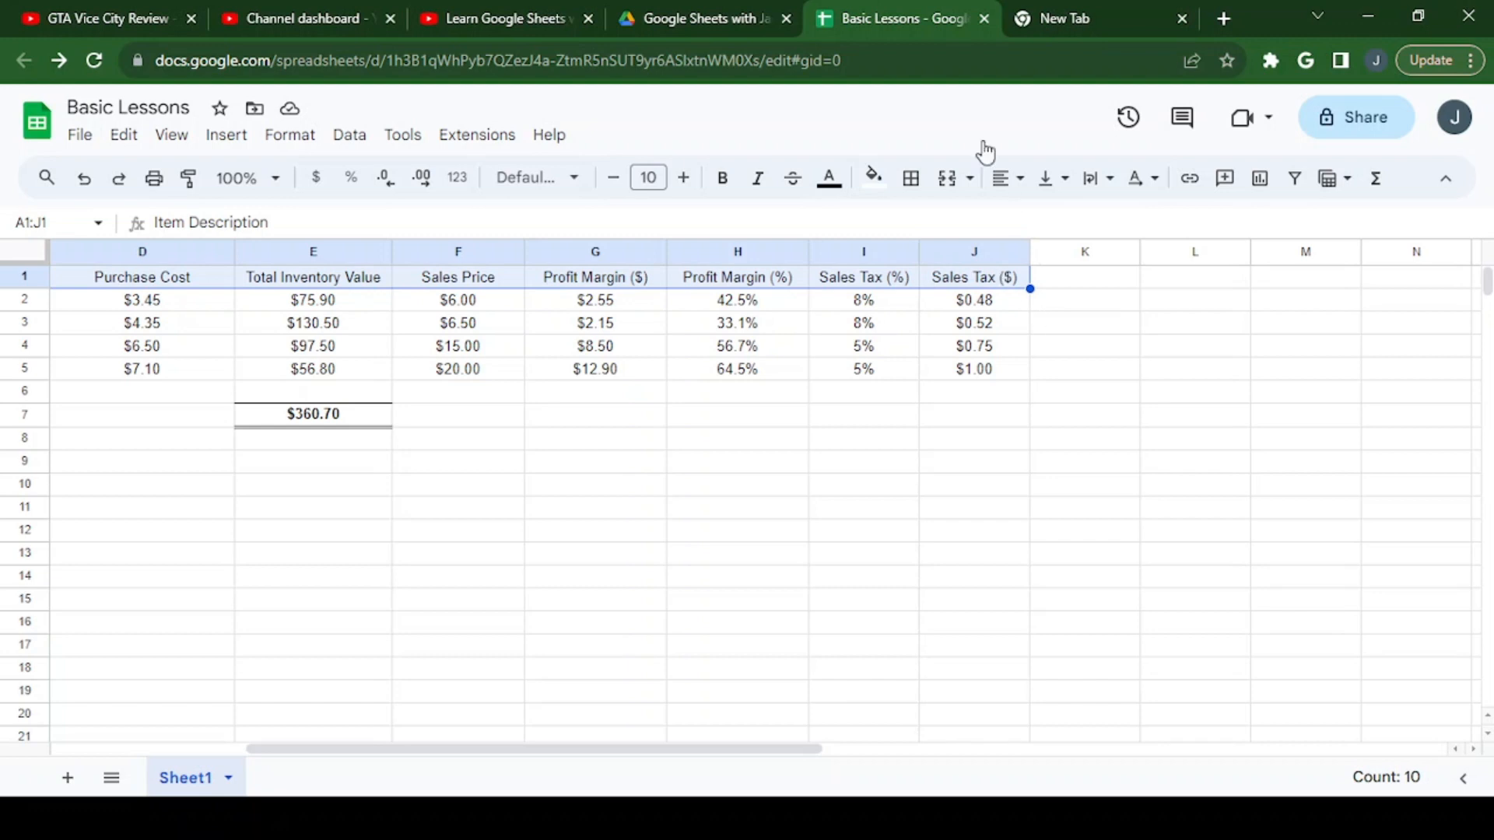
{"action": "left_click", "coordinate": [723, 181]}
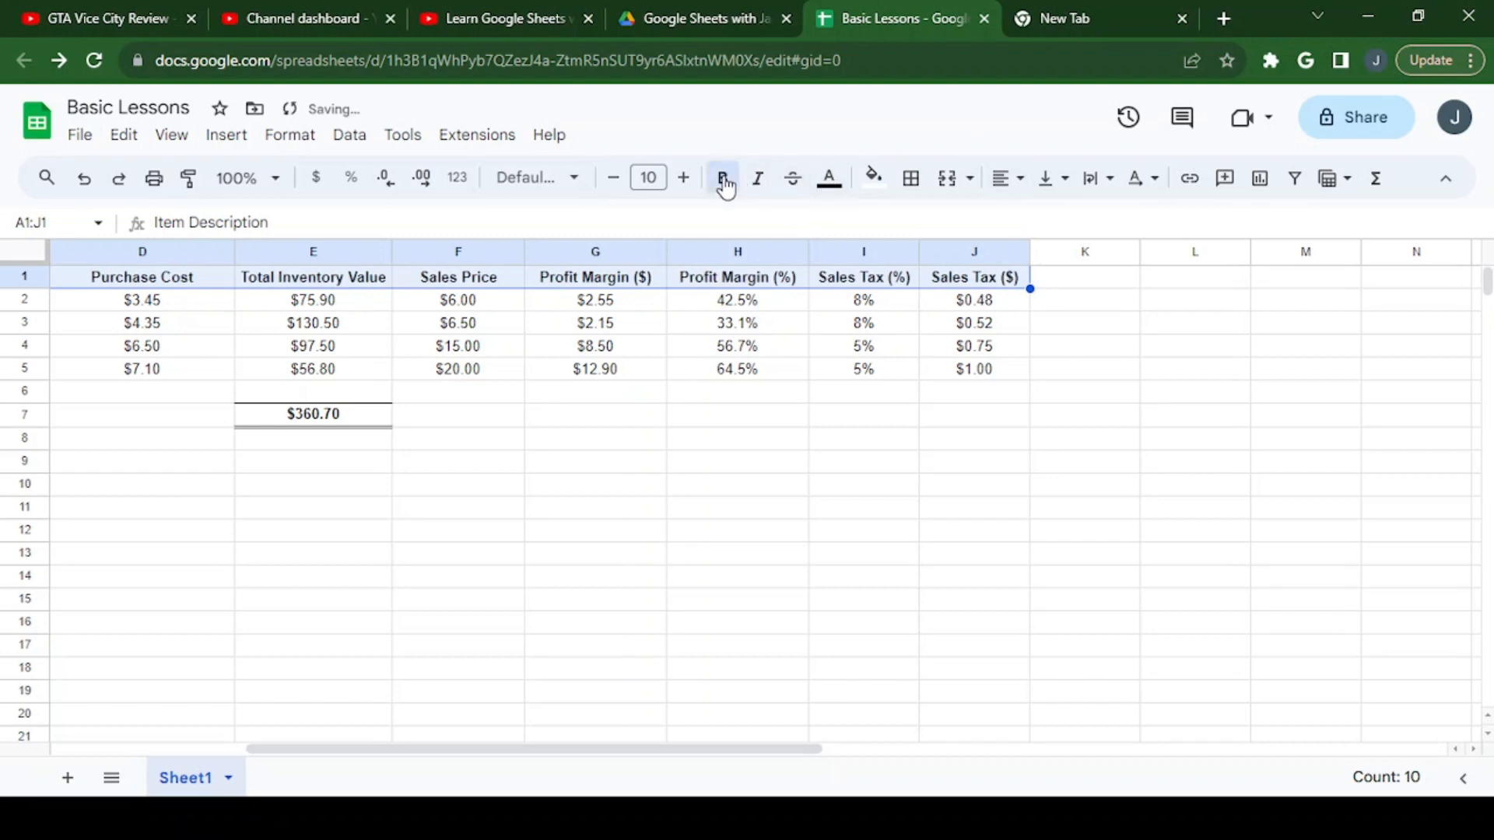
Fill the header row A1:J1 with the lightest green background color
{"action": "left_click", "coordinate": [874, 180]}
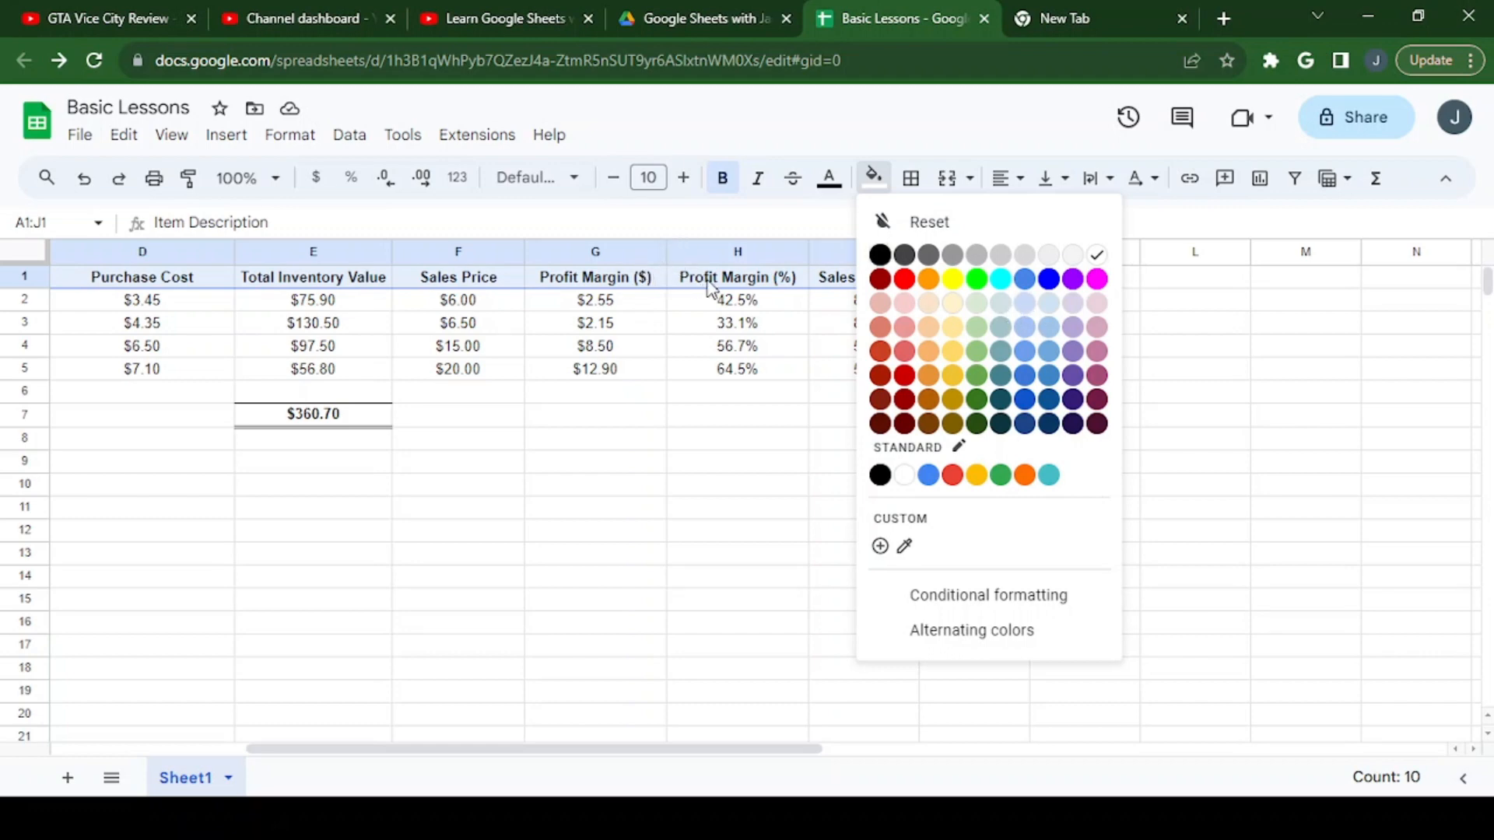
{"action": "left_click", "coordinate": [978, 317]}
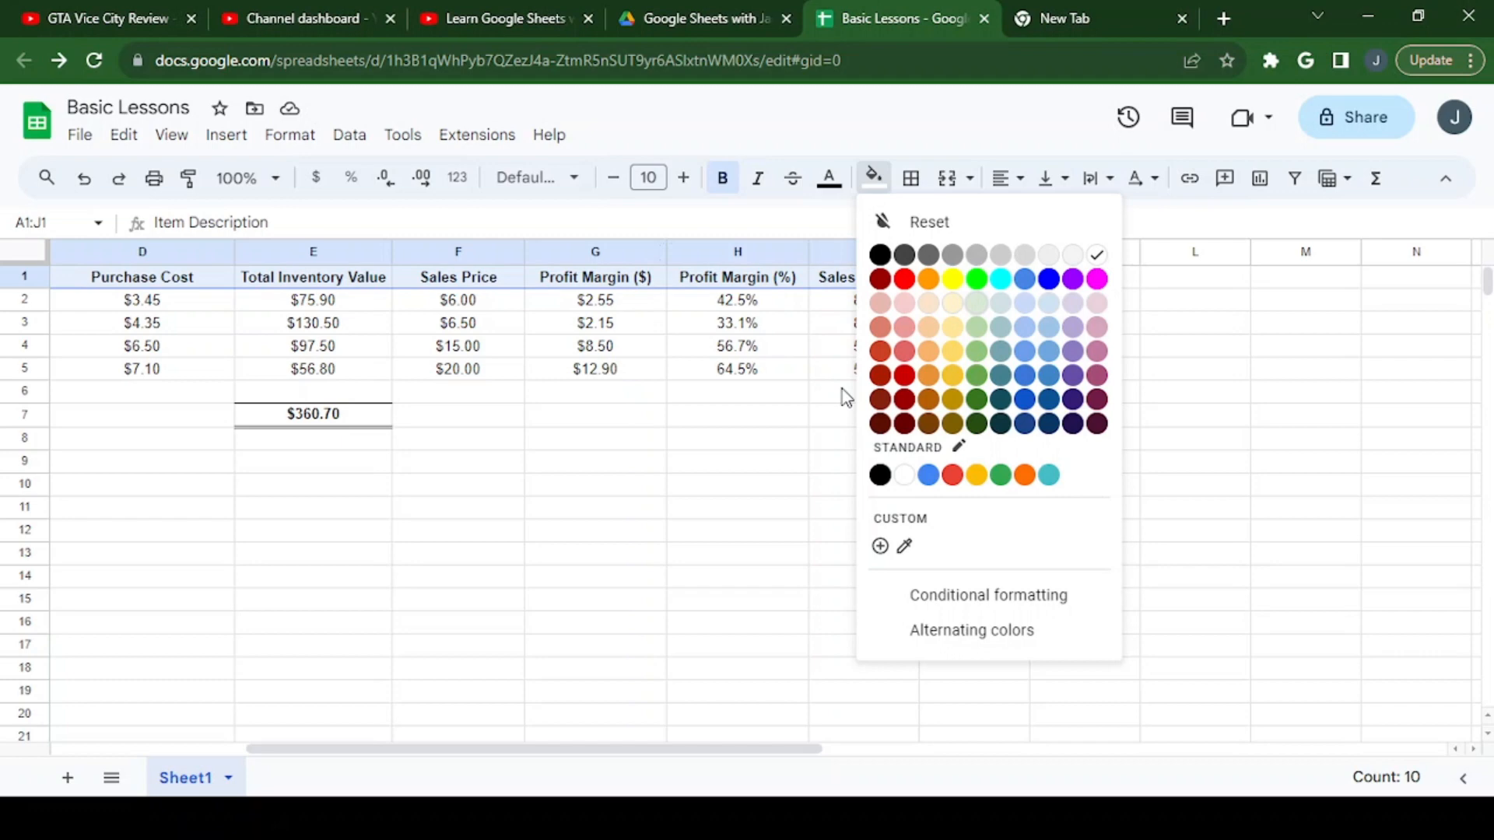
{"action": "left_click", "coordinate": [788, 398]}
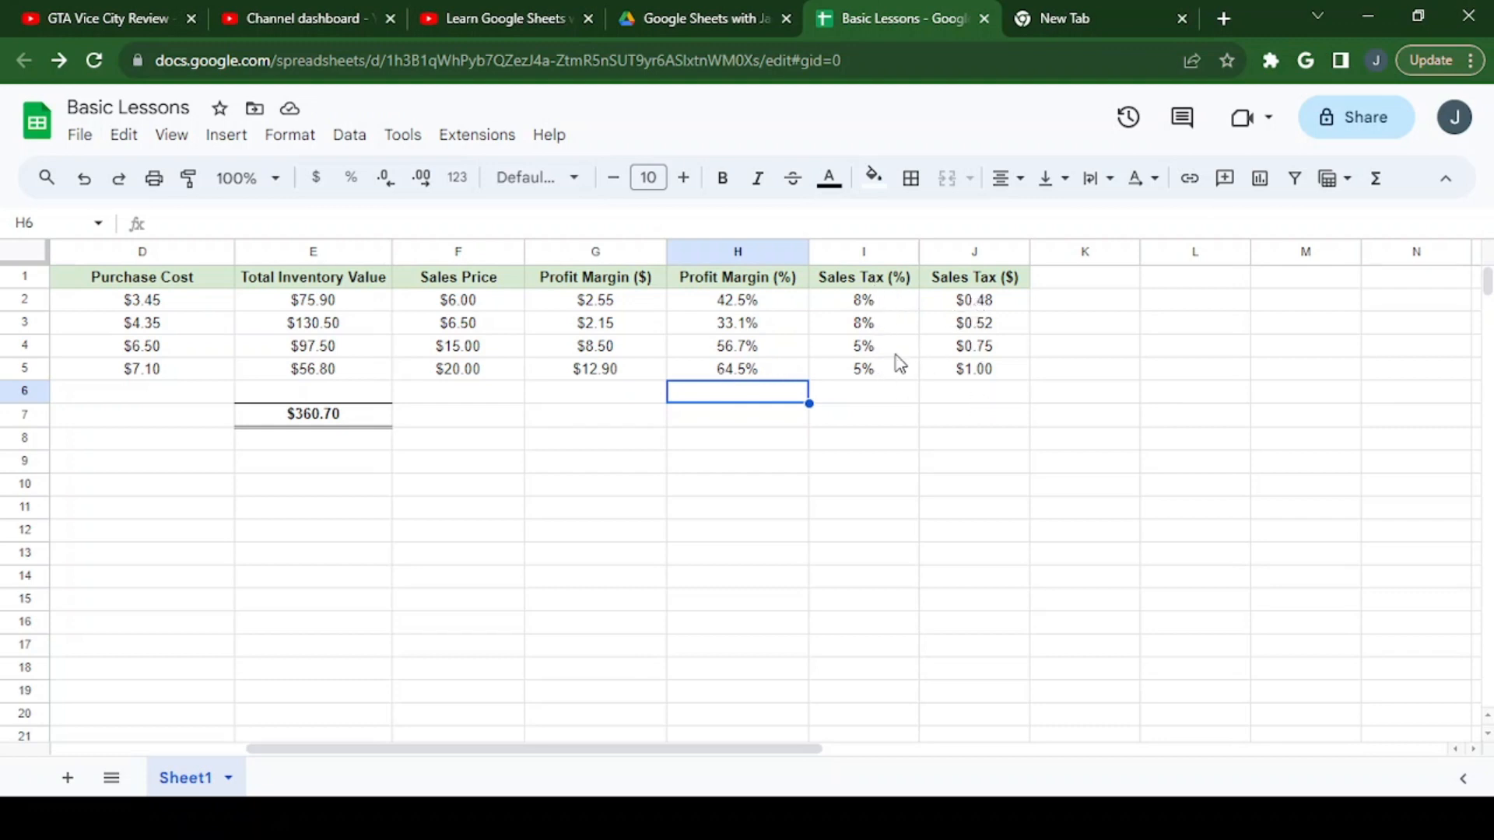
Review the profit margin percentage in H2 and the sales tax rates and formulas in columns I and J
{"action": "left_click", "coordinate": [756, 306]}
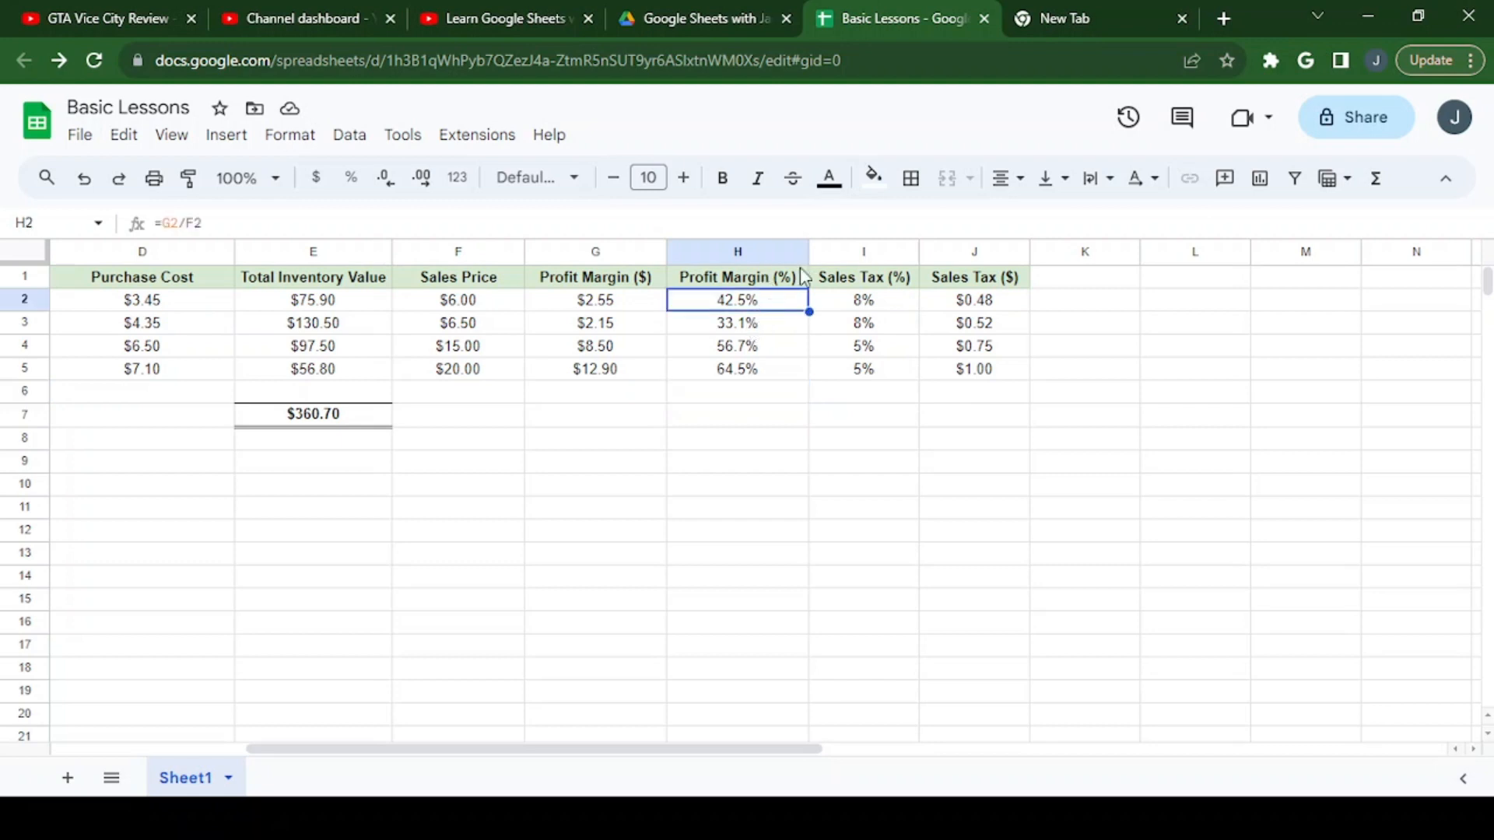
{"action": "left_click", "coordinate": [887, 302]}
{"action": "left_click", "coordinate": [977, 306]}
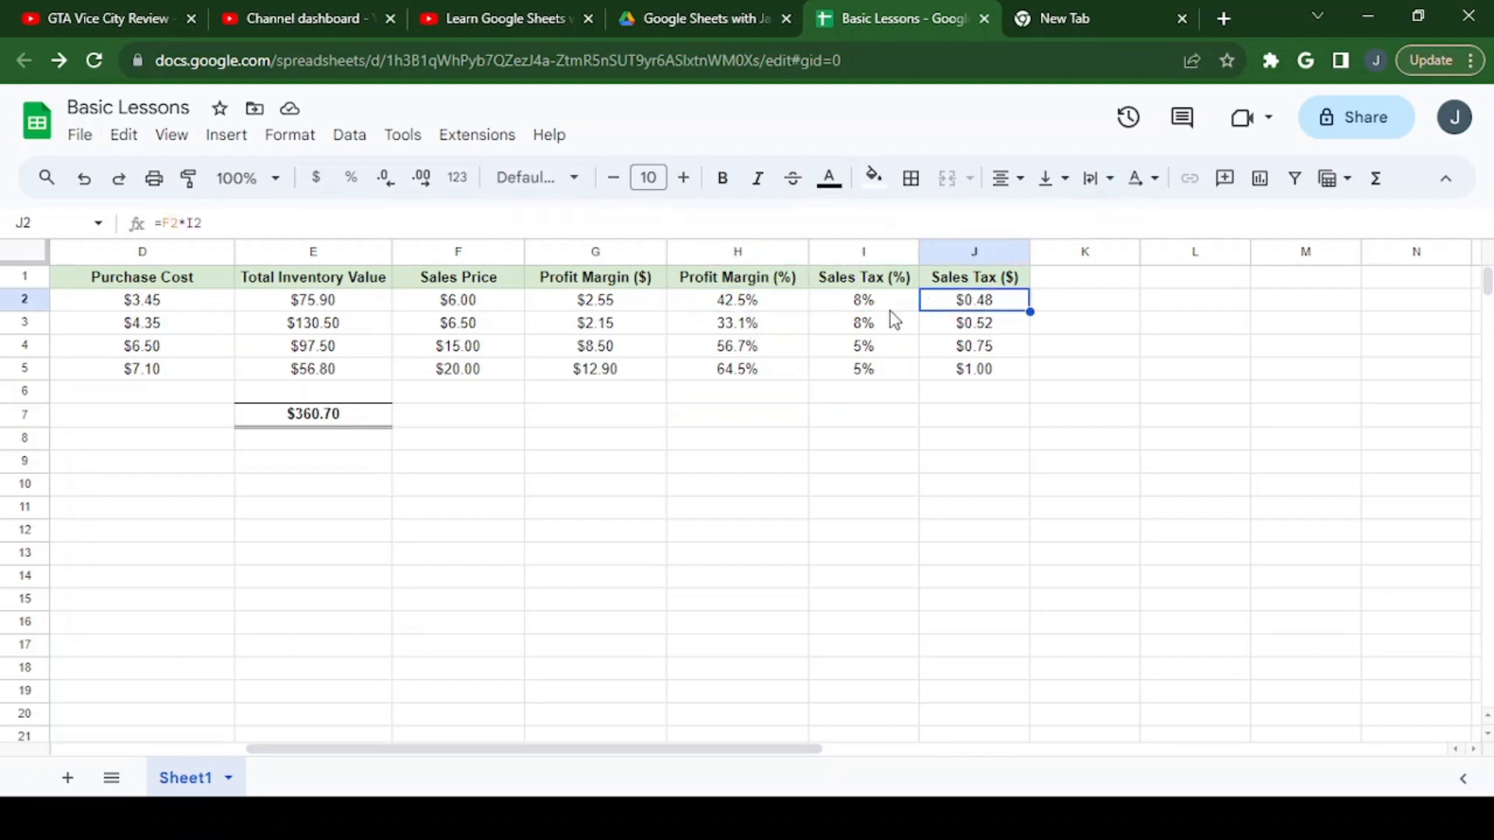
{"action": "left_click", "coordinate": [890, 309]}
{"action": "left_click", "coordinate": [890, 317]}
{"action": "left_click", "coordinate": [954, 342]}
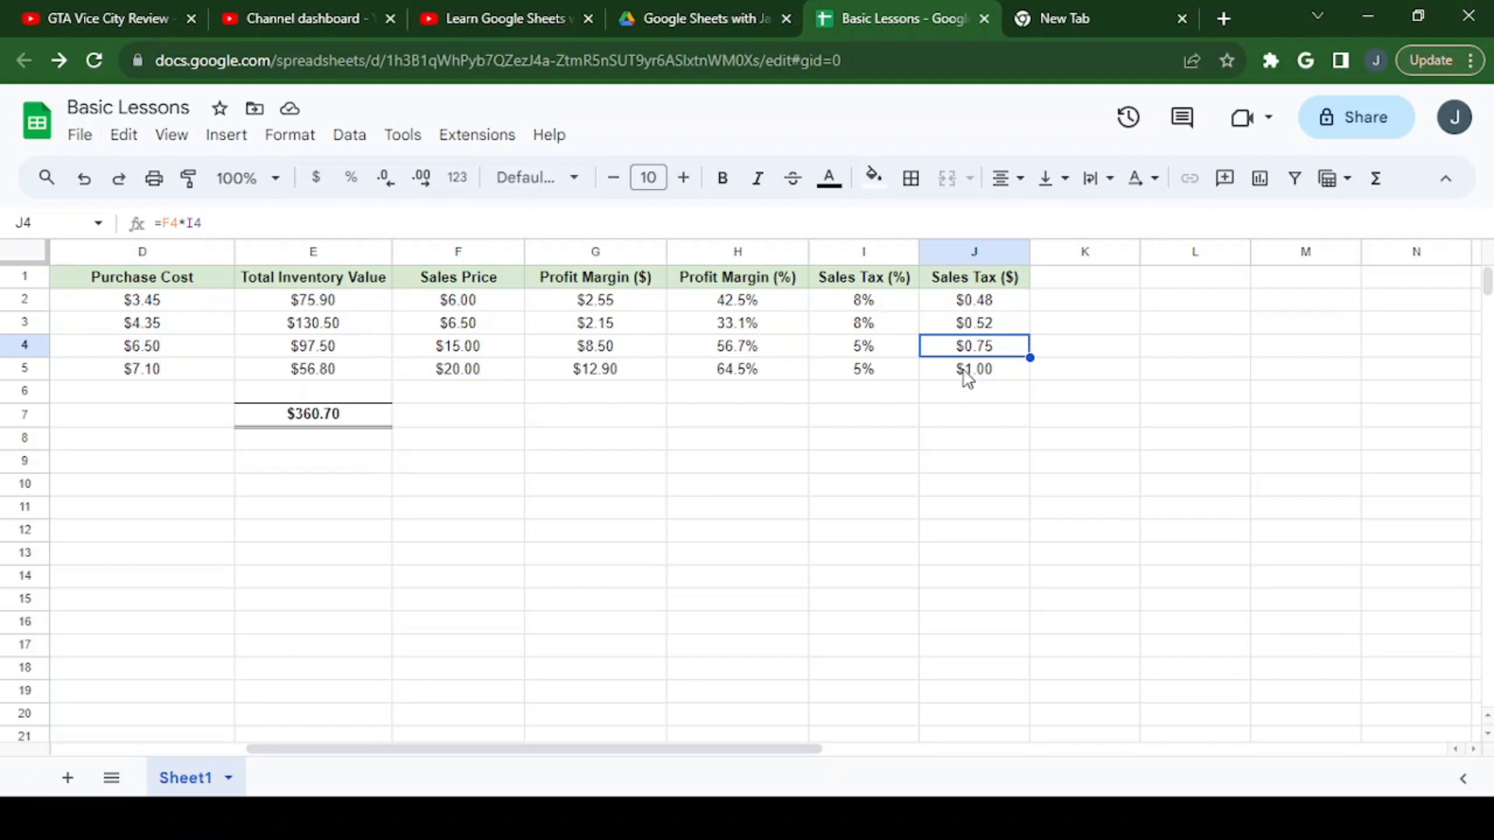
{"action": "left_click", "coordinate": [1066, 280]}
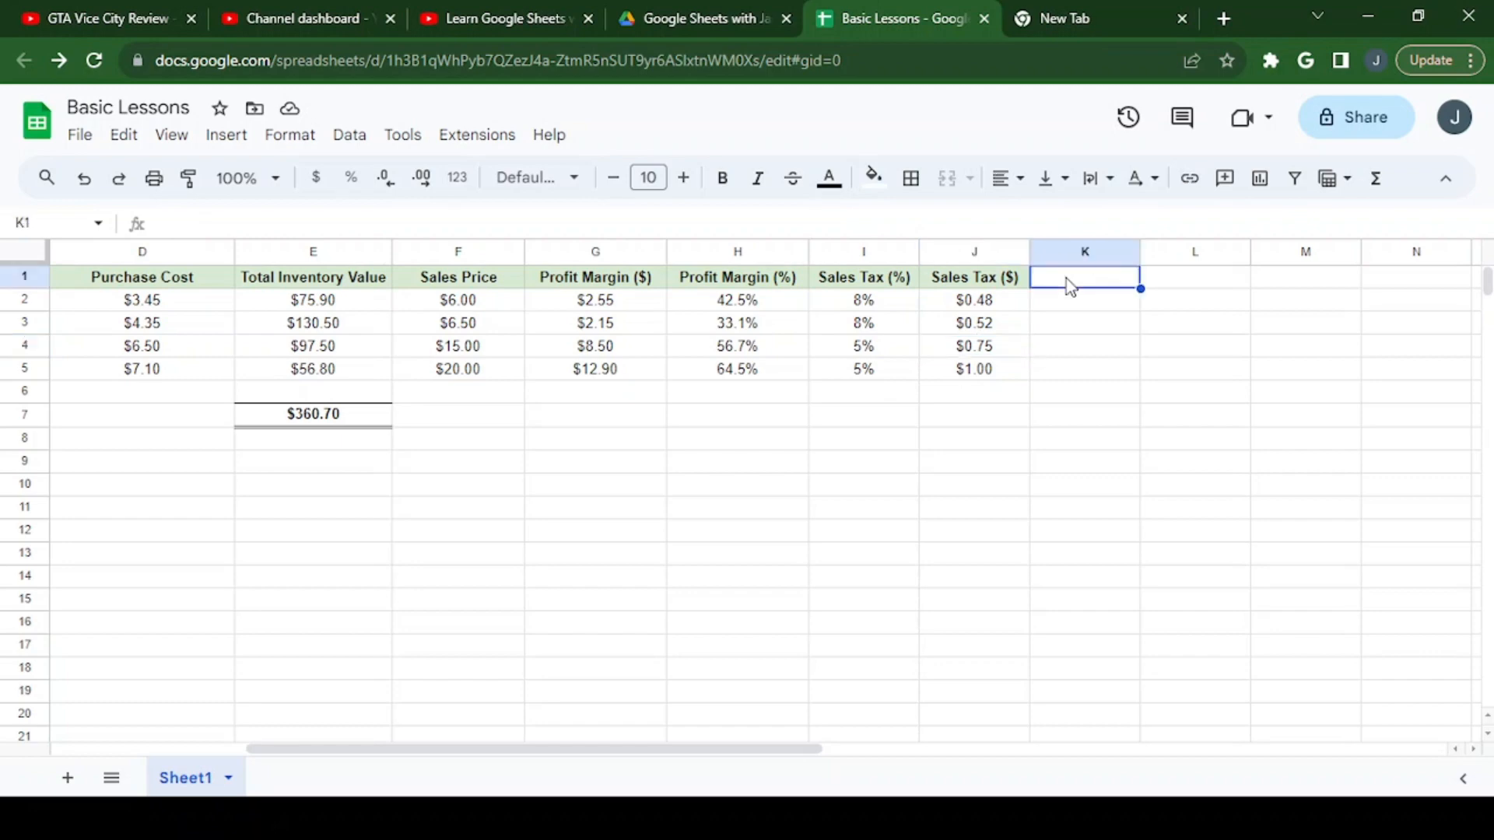